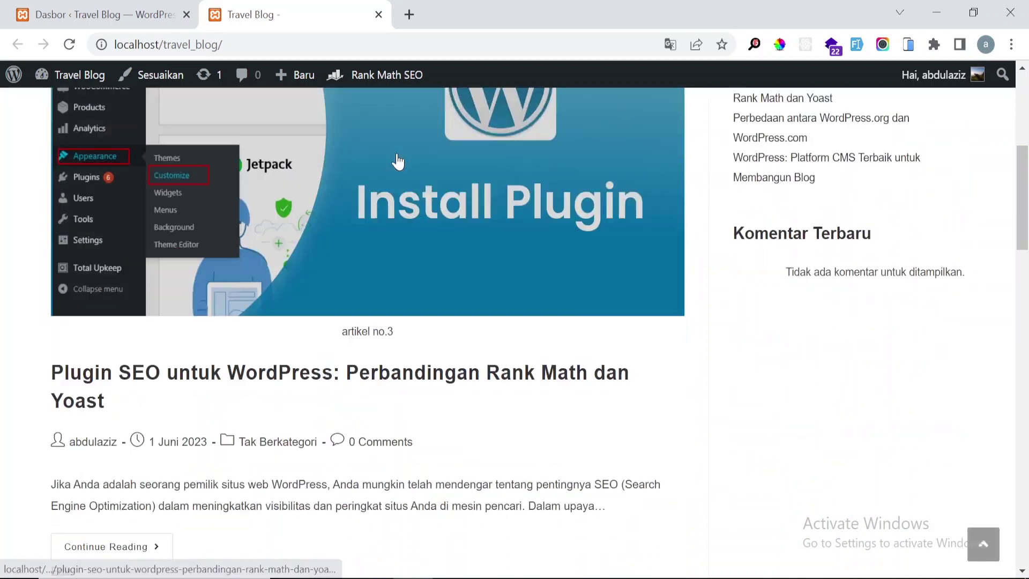
Open the site's theme customizer and set the page title visibility to Hide On All Devices in General Options.
scroll(397, 155, "up", 20)
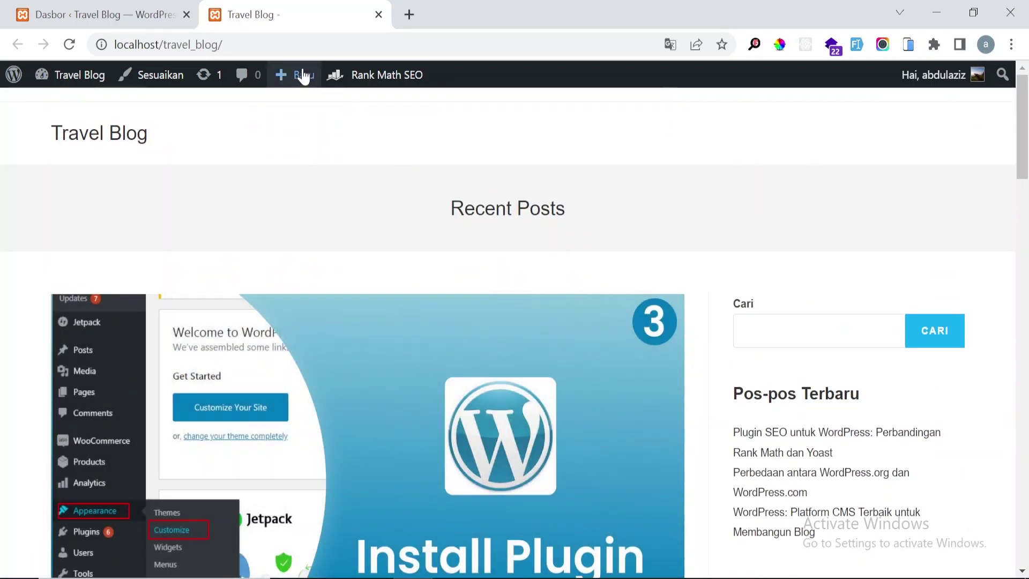
left_click(178, 78)
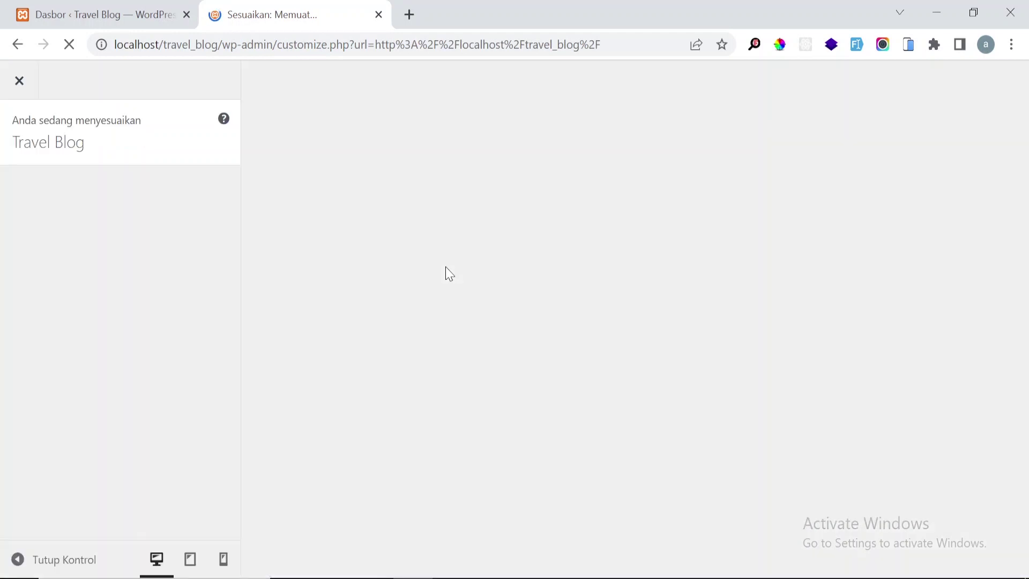
scroll(208, 369, "down", 4)
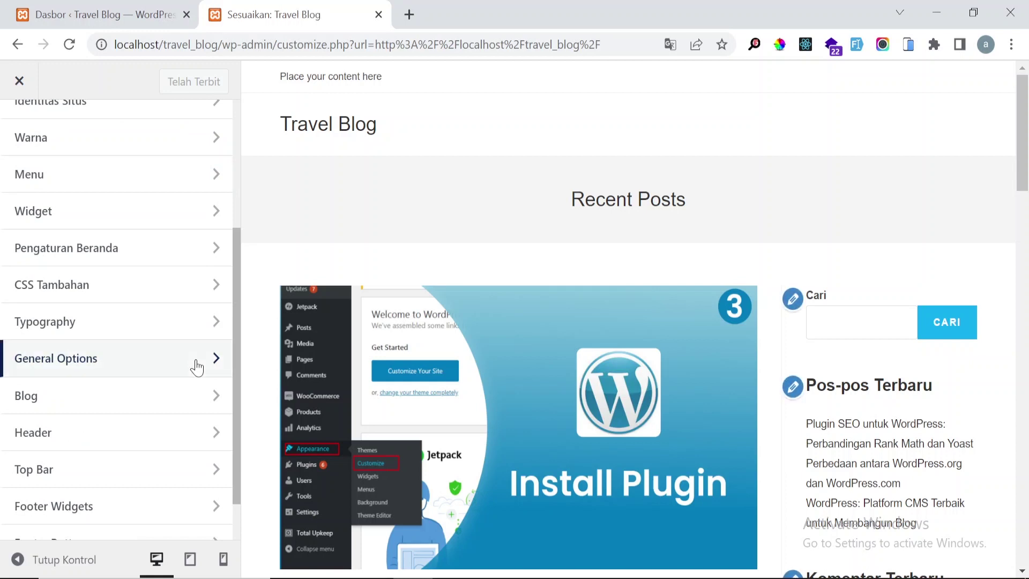
left_click(158, 359)
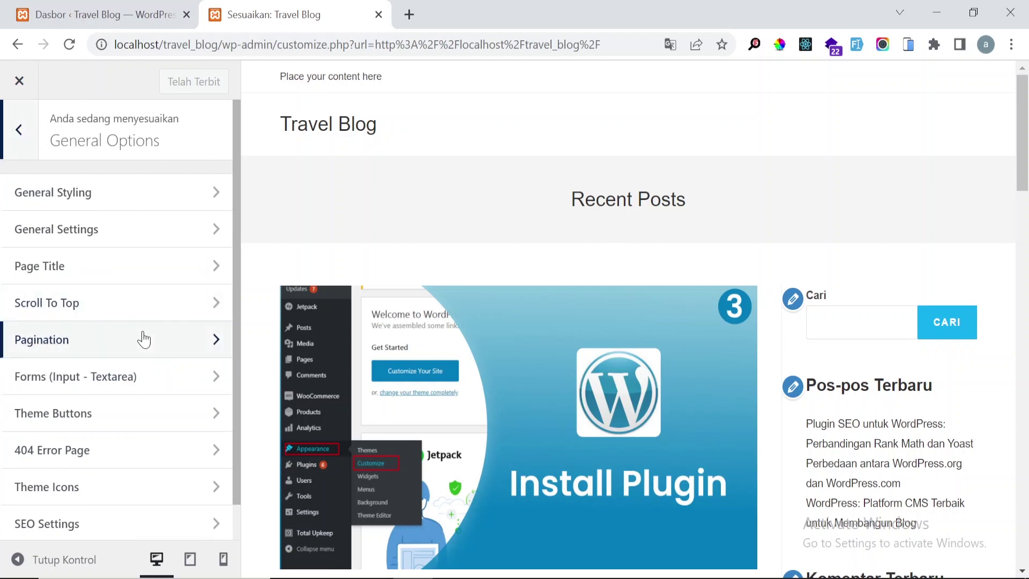
left_click(123, 261)
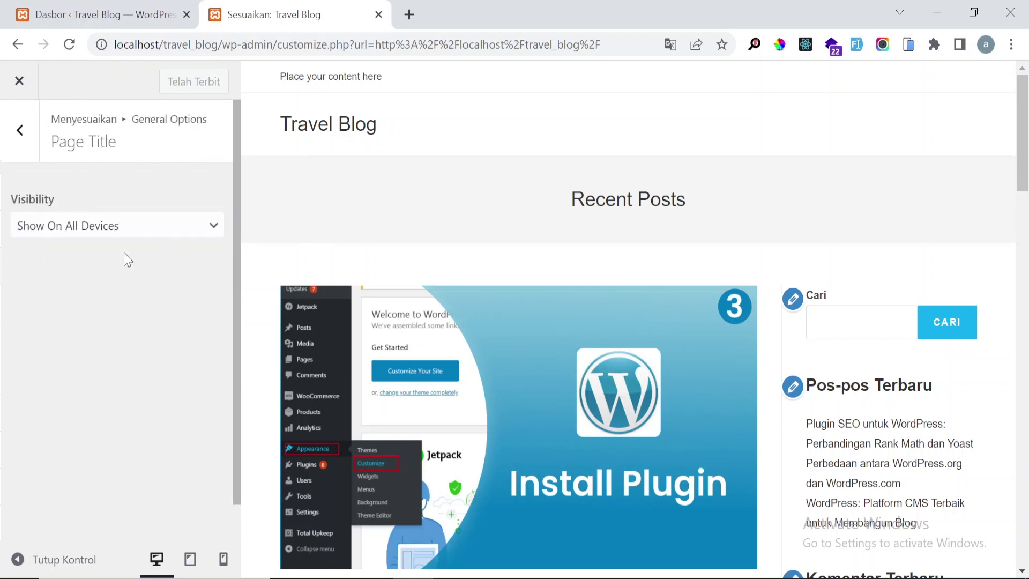
left_click(117, 238)
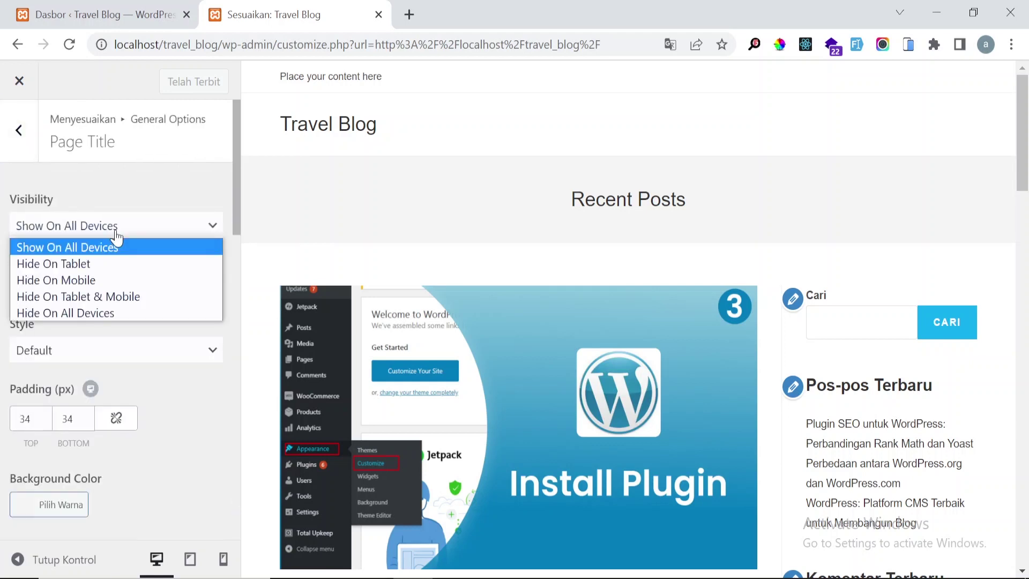
left_click(148, 314)
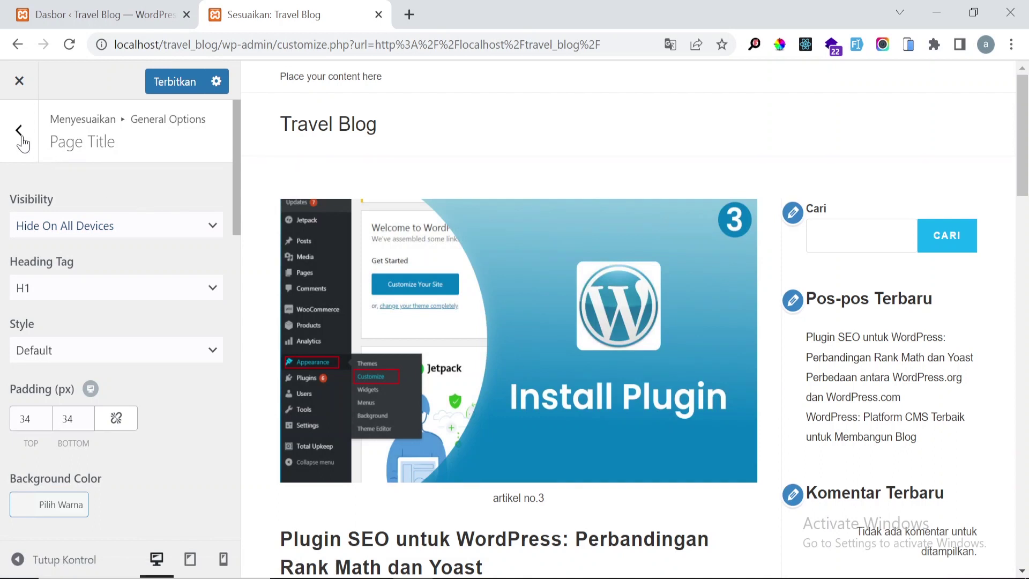
left_click(19, 131)
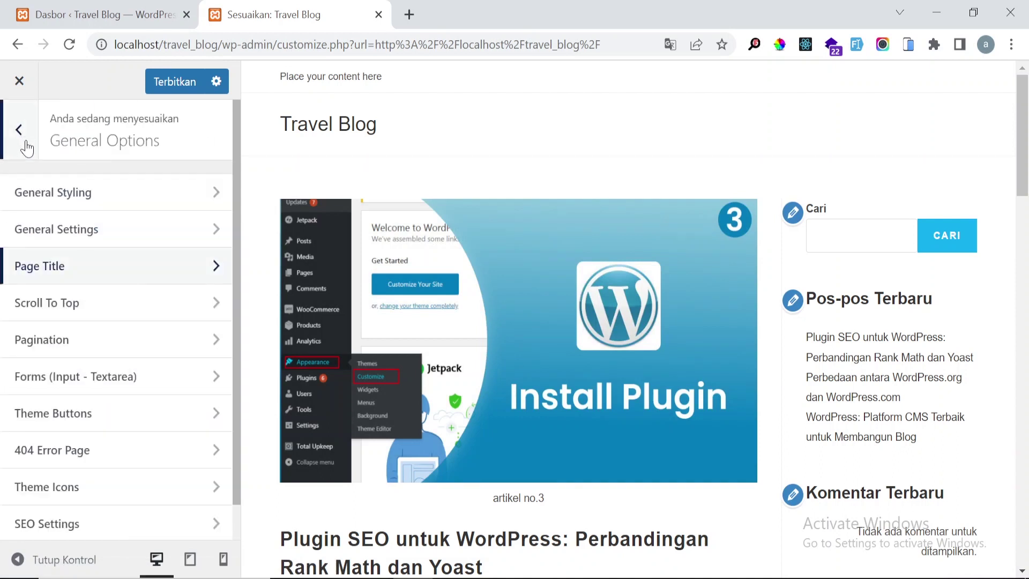
key("Escape")
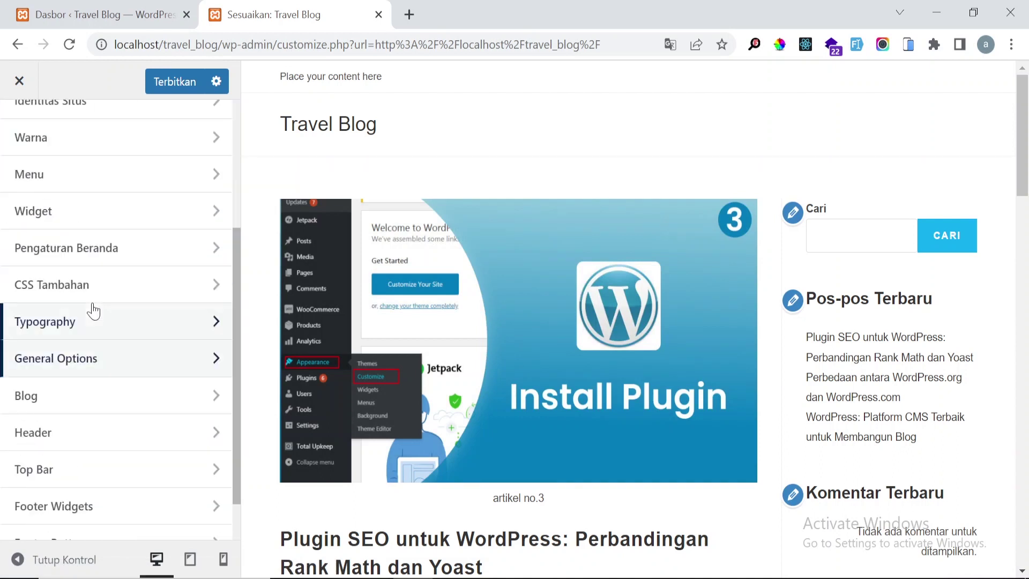
Disable the top bar in the Top Bar general settings and return to the main customizer list.
scroll(92, 311, "down", 1)
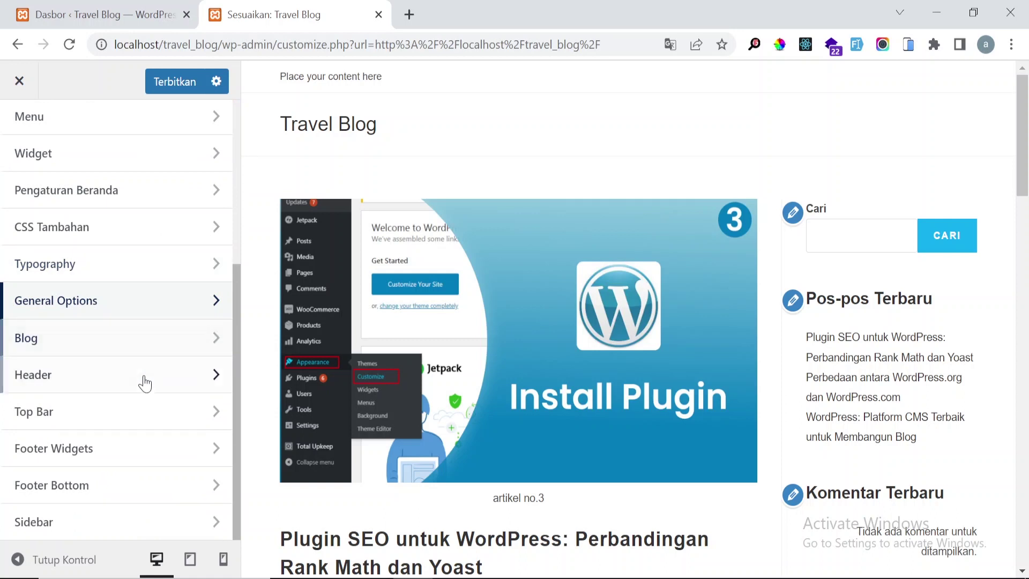
left_click(159, 408)
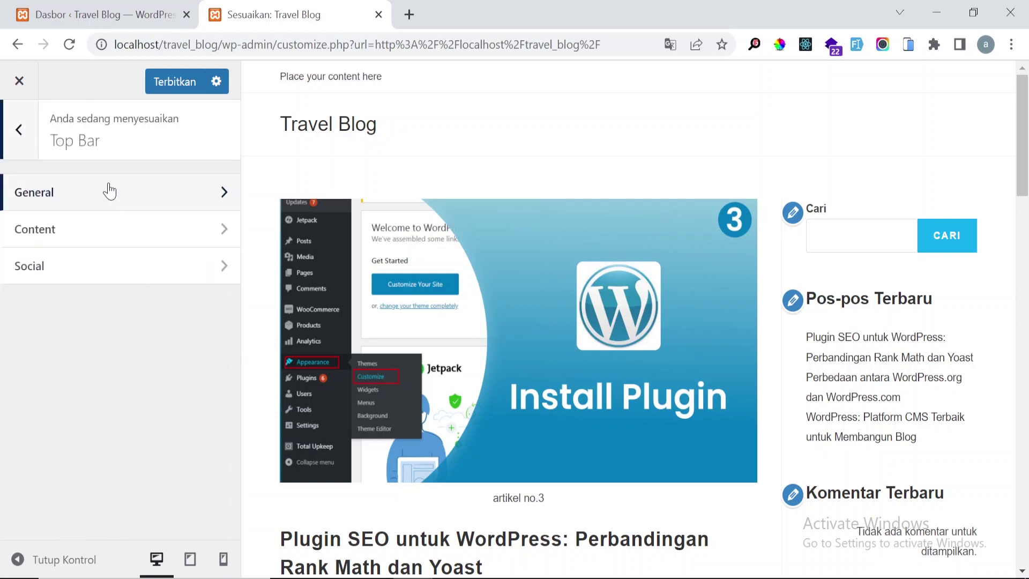
left_click(108, 192)
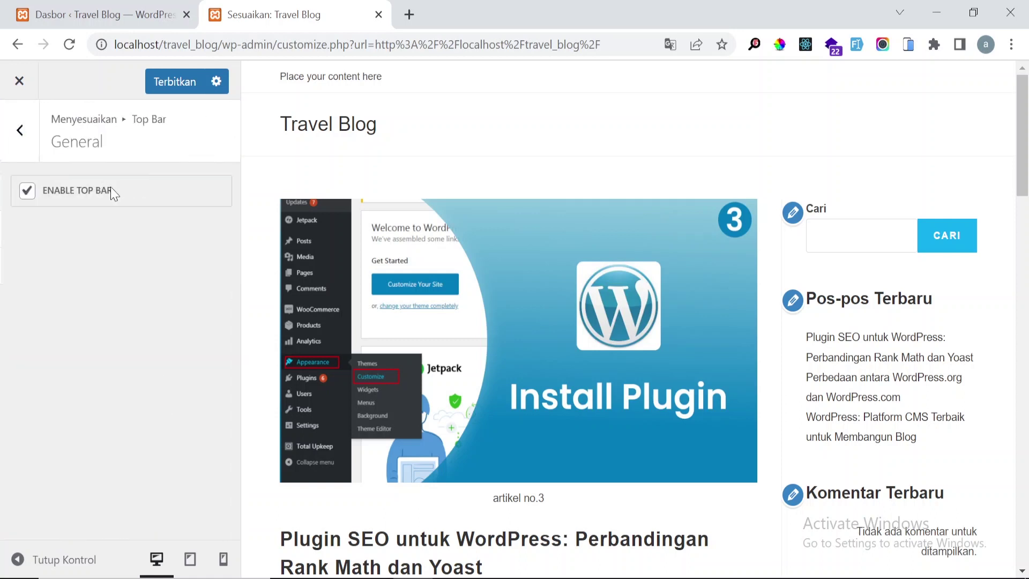
left_click(27, 192)
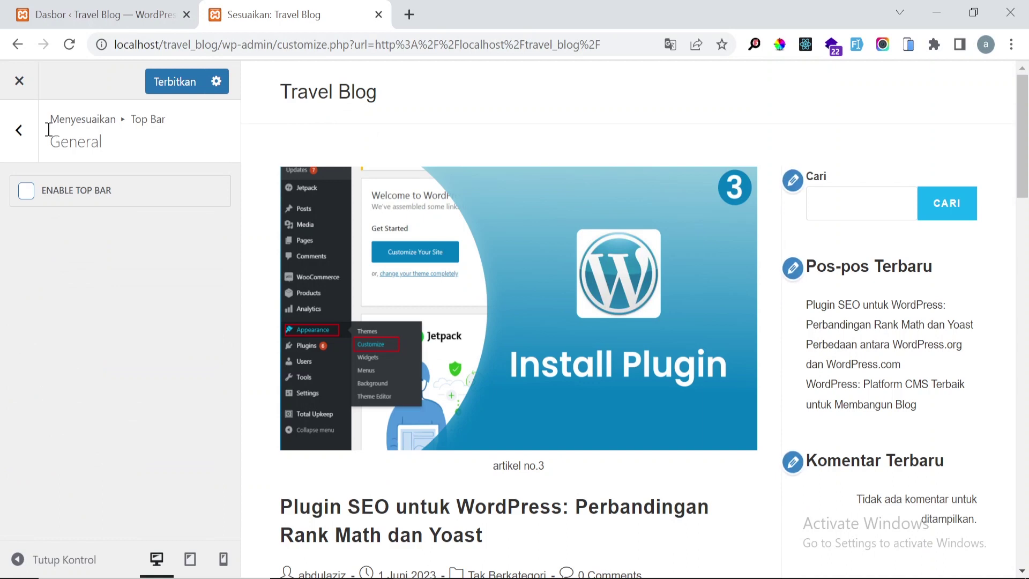
left_click(22, 133)
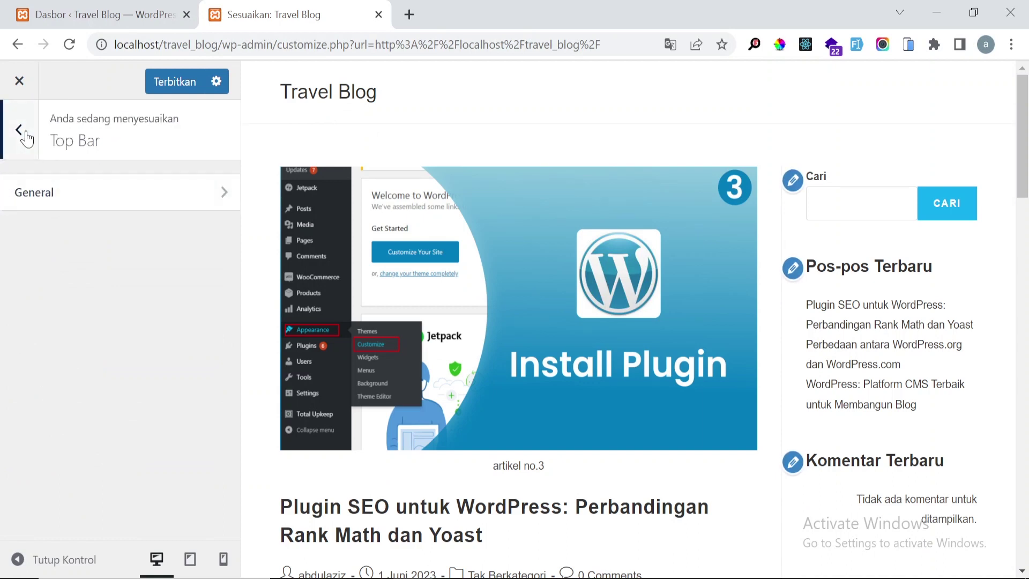
left_click(20, 133)
Set the Archives & Entries Layout for Blog Entries to the full-width layout without a sidebar and check the preview.
left_click(106, 337)
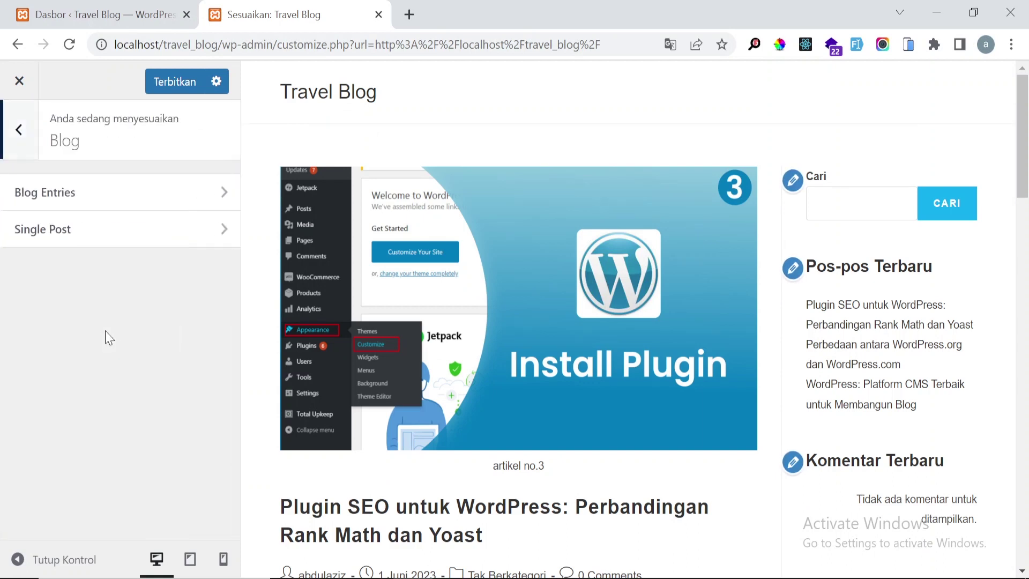
left_click(124, 198)
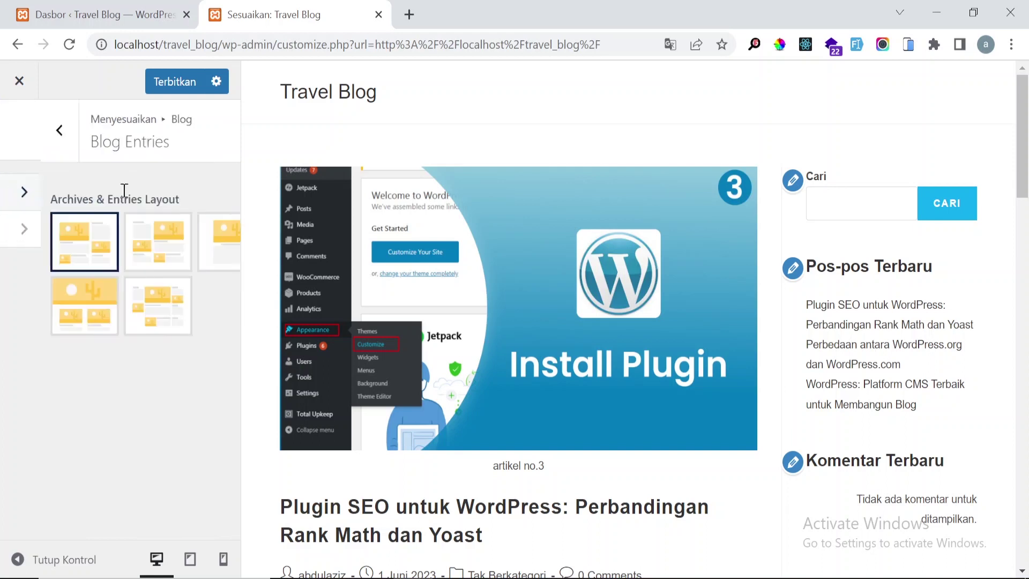
left_click(190, 267)
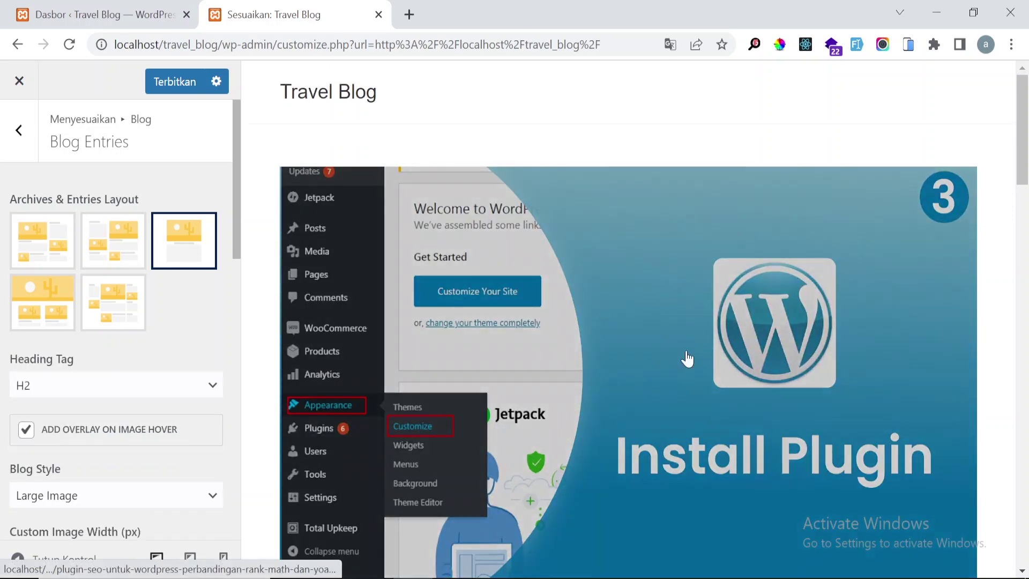
scroll(686, 358, "down", 15)
scroll(687, 358, "up", 15)
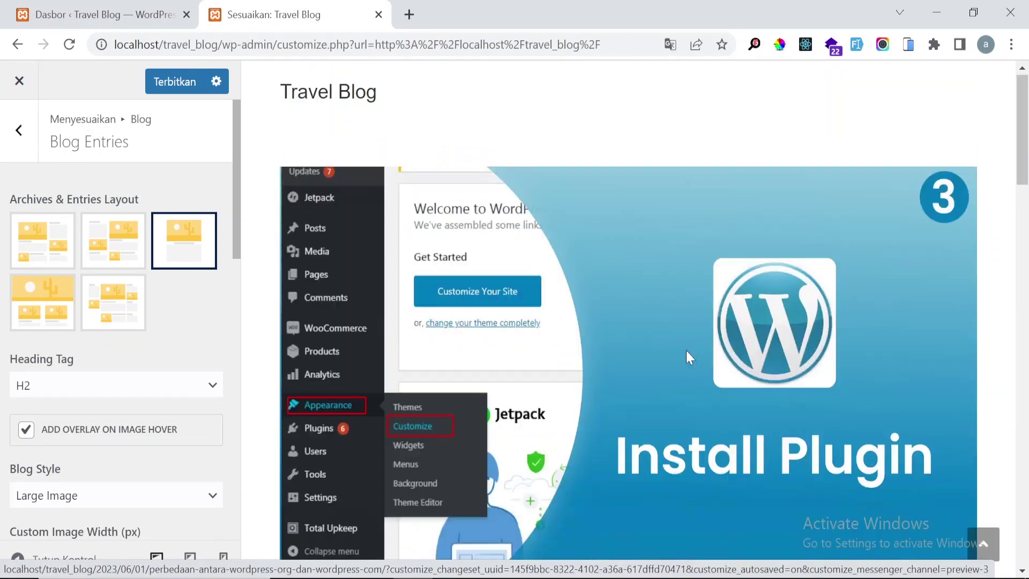
Change the Blog Style of the blog entries to Grid and check how the posts are arranged in the preview.
scroll(147, 294, "down", 5)
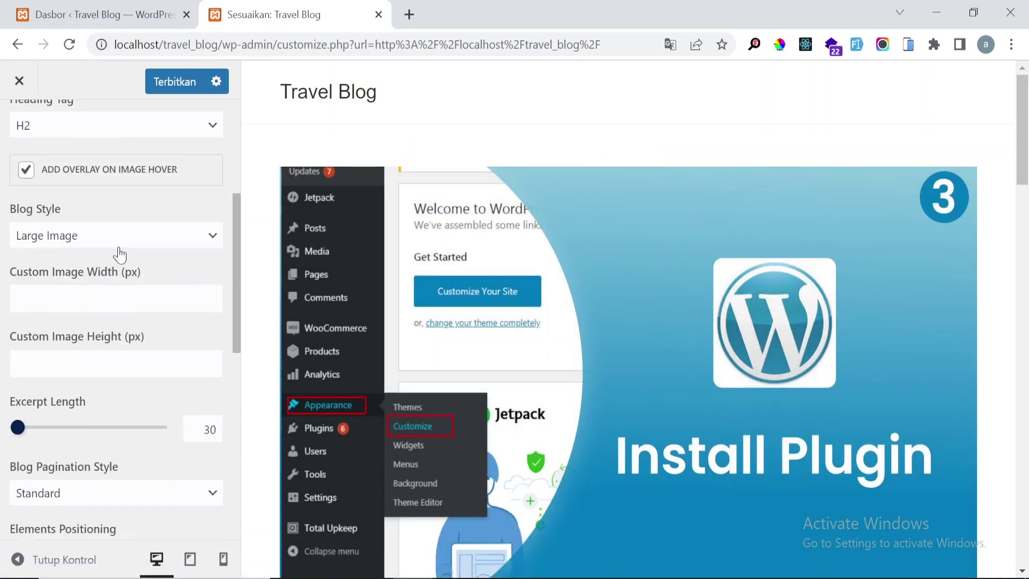
left_click(120, 255)
left_click(120, 275)
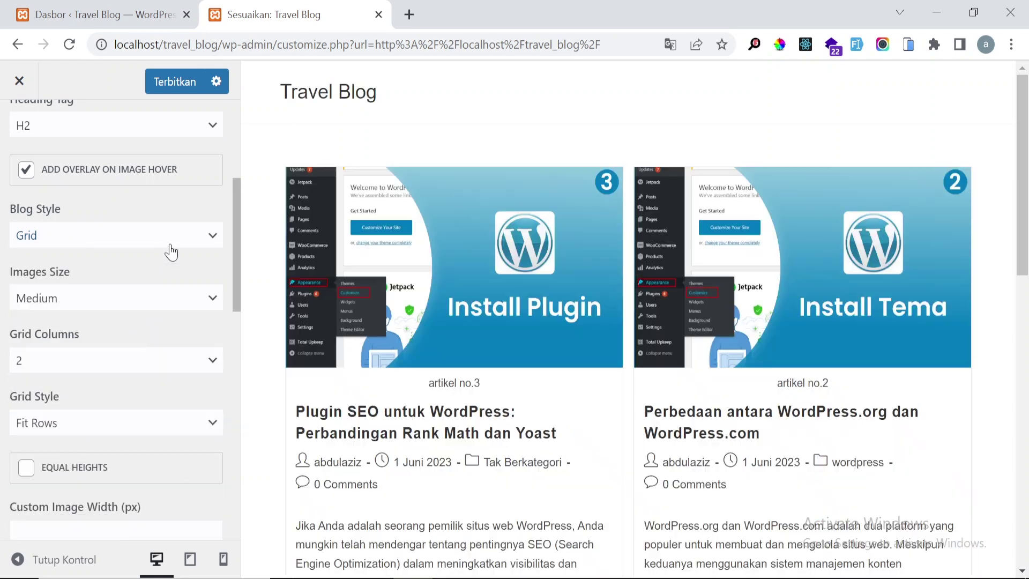
scroll(622, 365, "down", 7)
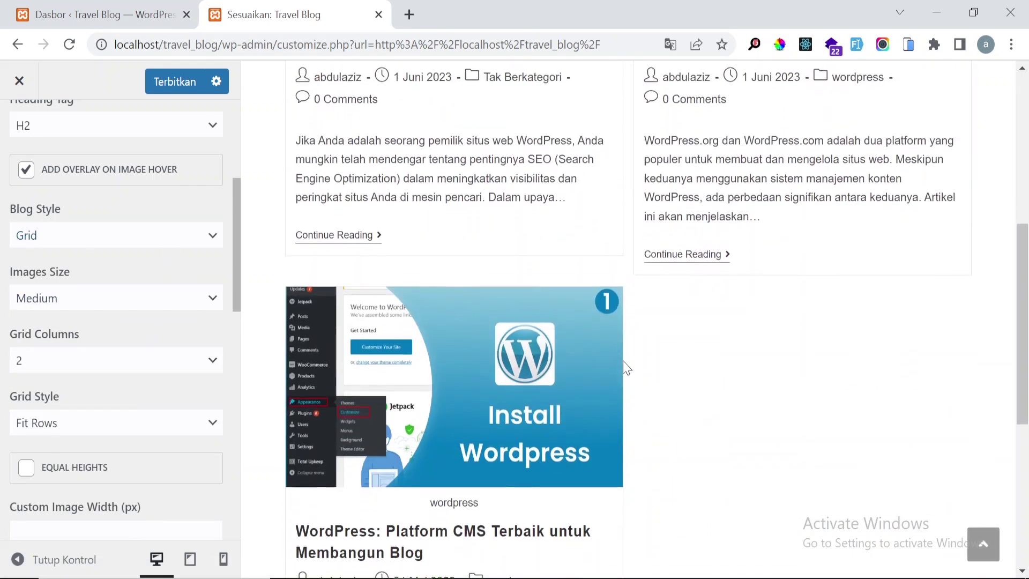
scroll(623, 365, "up", 7)
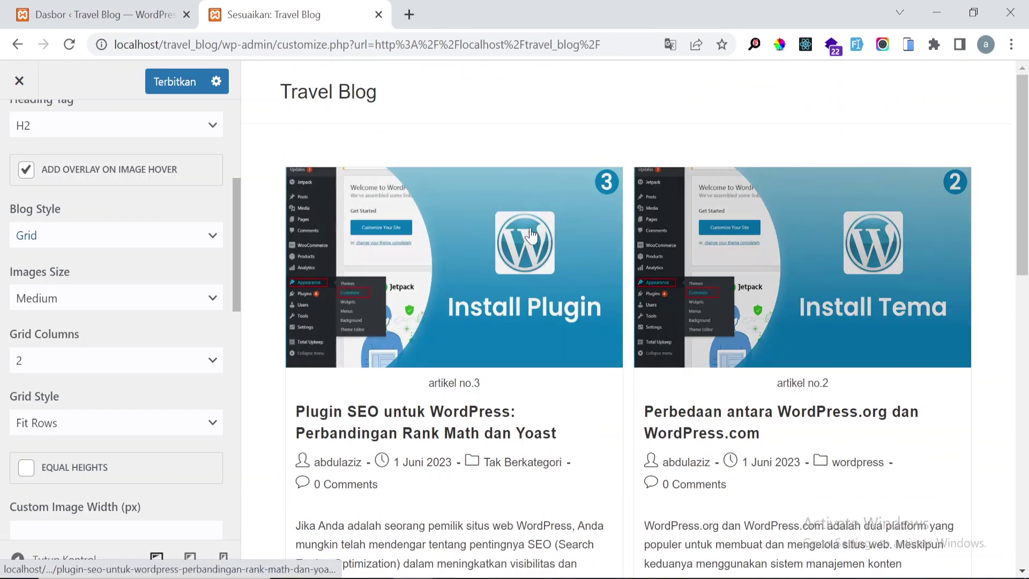
Hide the Author, Date and Categories meta items of the blog entries, keeping Comments enabled.
scroll(172, 300, "down", 5)
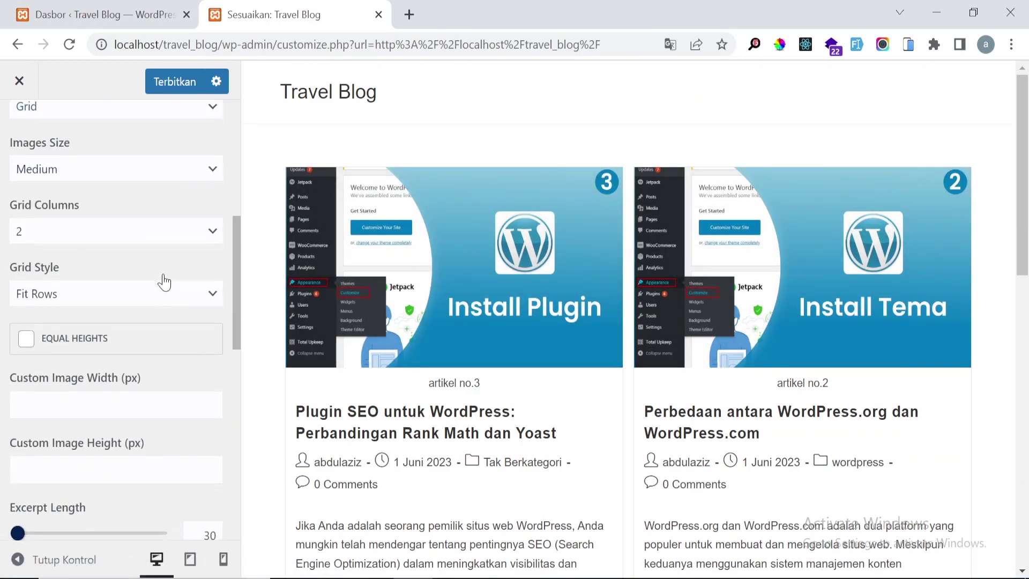
scroll(164, 281, "down", 8)
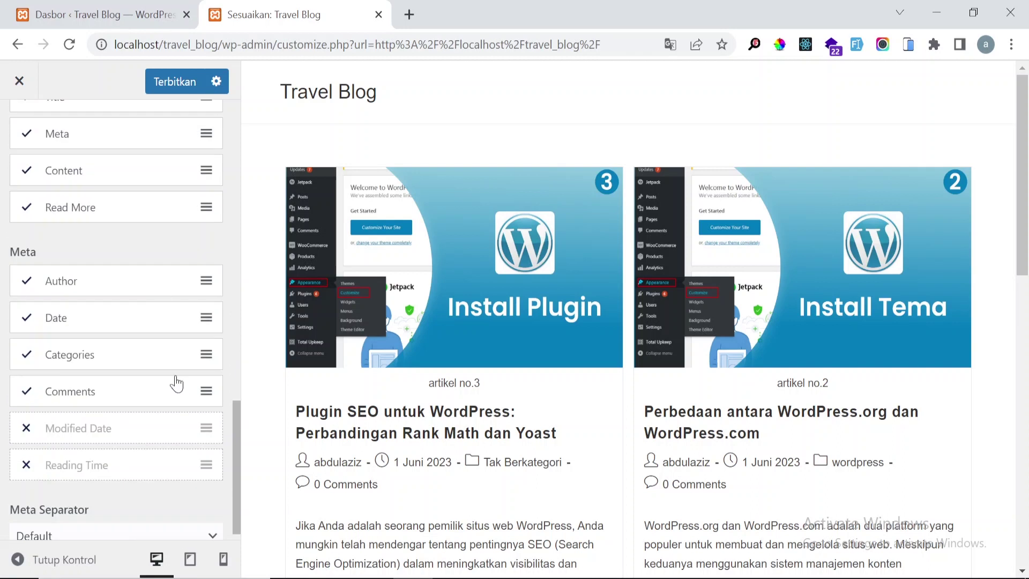
left_click(25, 356)
left_click(26, 311)
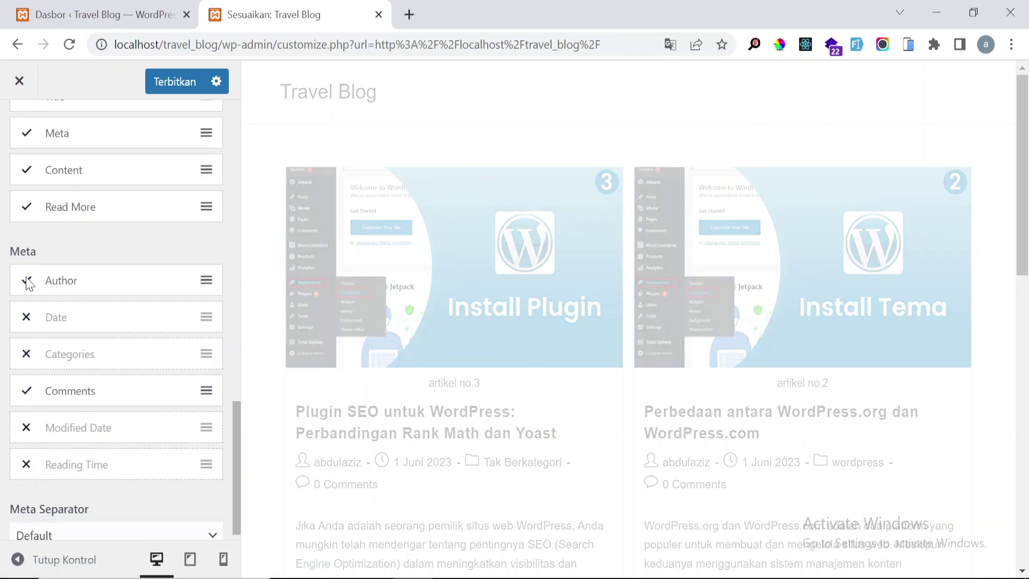
Hide the Content and Read More elements of the blog entries and check the post cards in the preview.
scroll(92, 234, "up", 2)
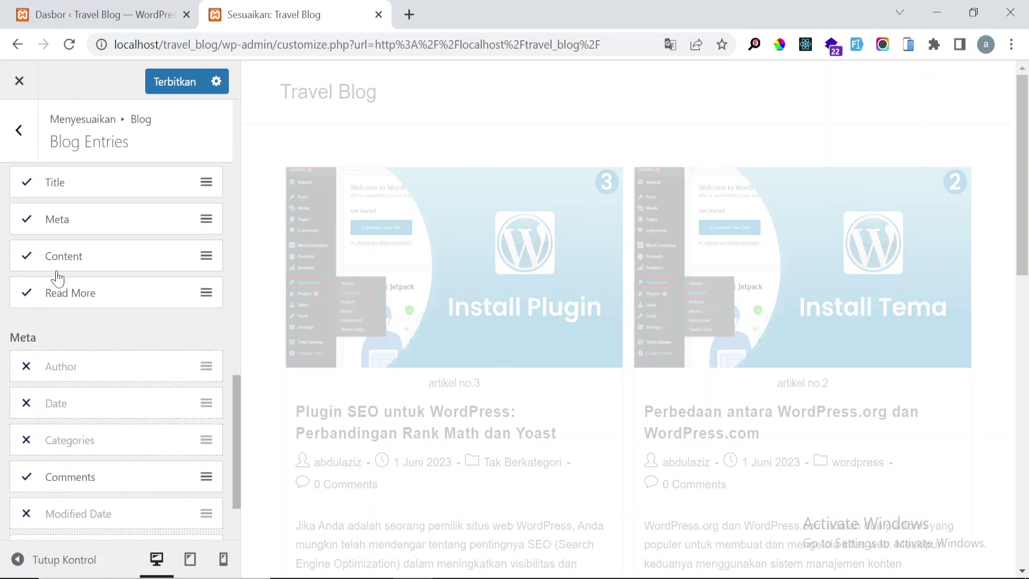
left_click(27, 292)
left_click(31, 258)
scroll(105, 324, "up", 1)
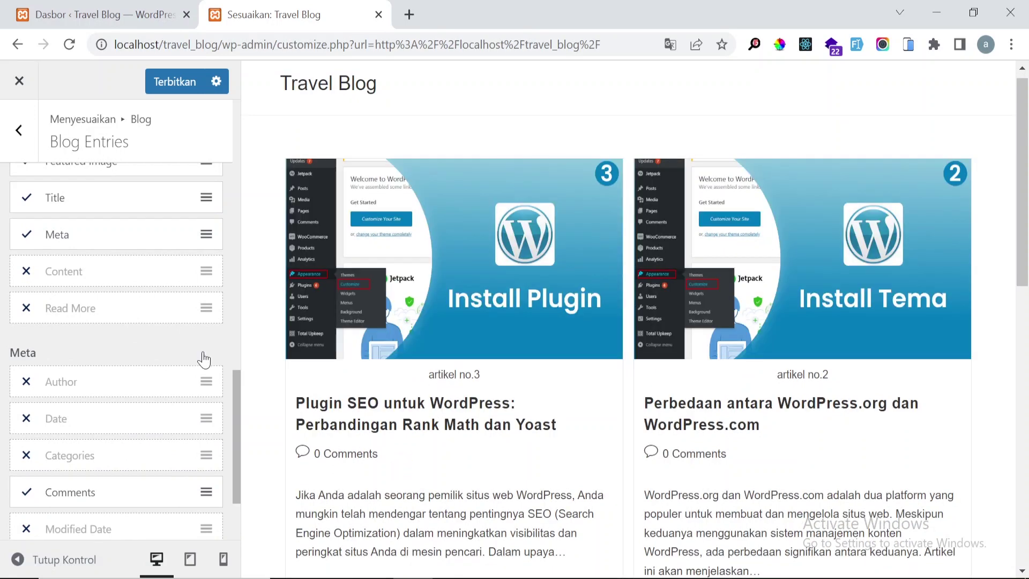
scroll(204, 354, "up", 2)
scroll(349, 397, "down", 5)
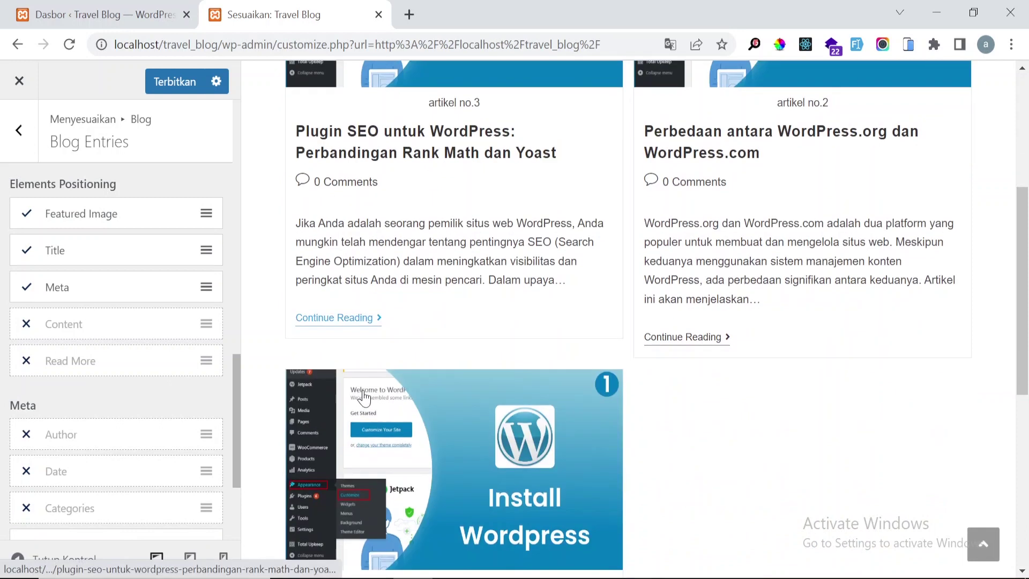
scroll(363, 396, "down", 2)
scroll(363, 396, "up", 3)
scroll(141, 324, "up", 1)
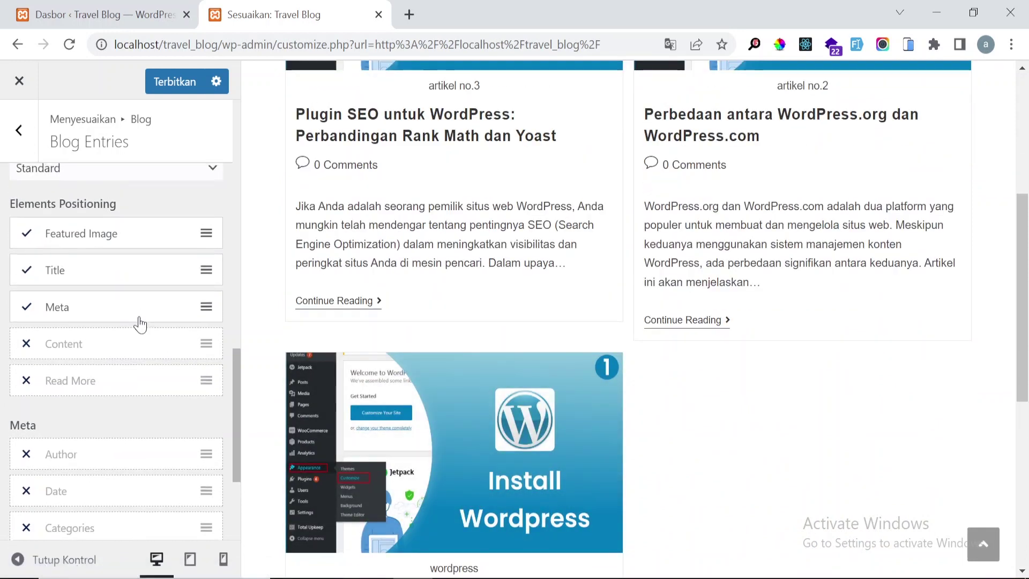
scroll(140, 324, "up", 2)
left_click(26, 451)
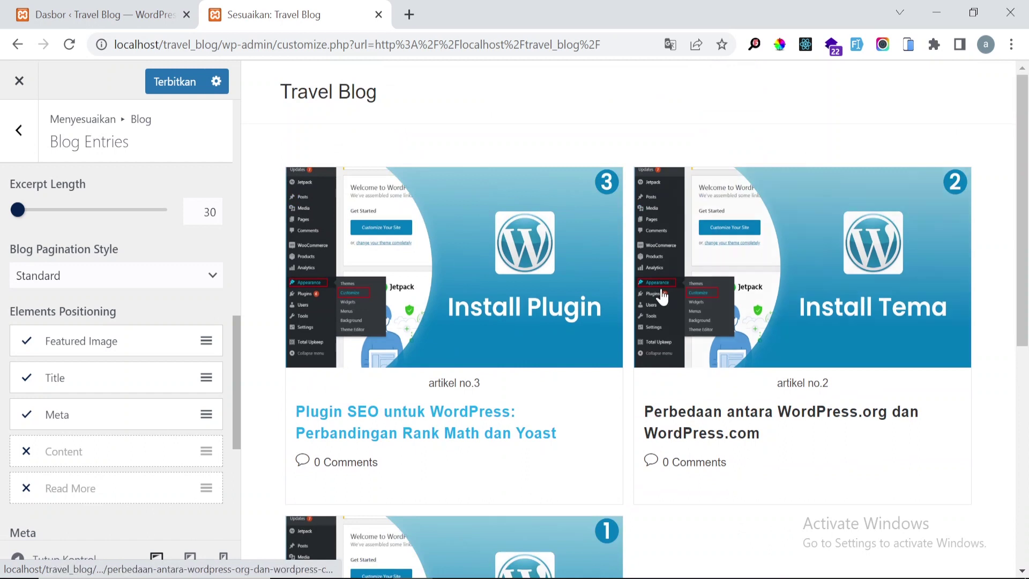
Leave Blog Entries, open the Single Post settings and load the post about Rank Math and Yoast SEO plugins in the preview.
scroll(661, 295, "down", 5)
scroll(208, 361, "down", 5)
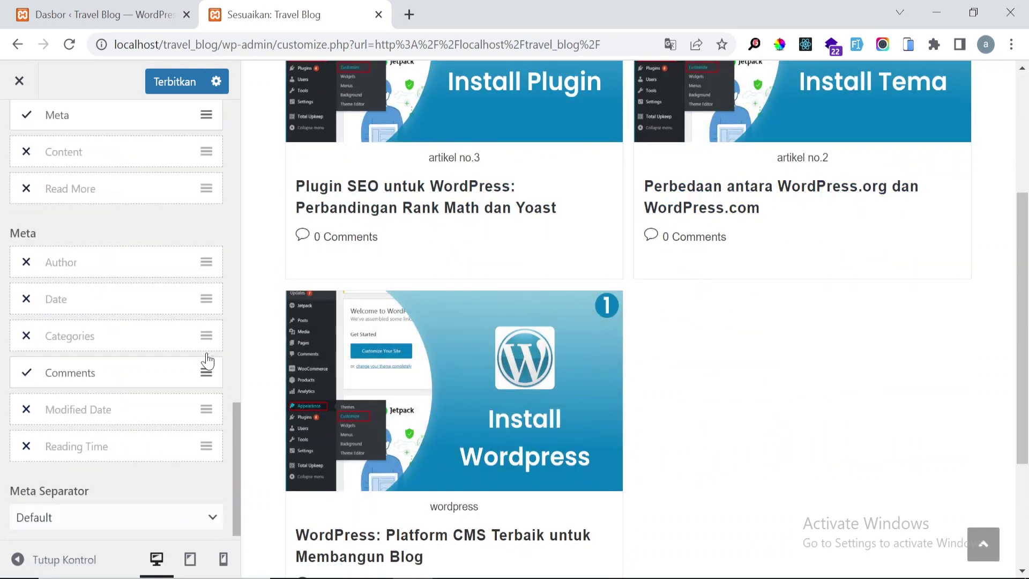
scroll(207, 360, "up", 6)
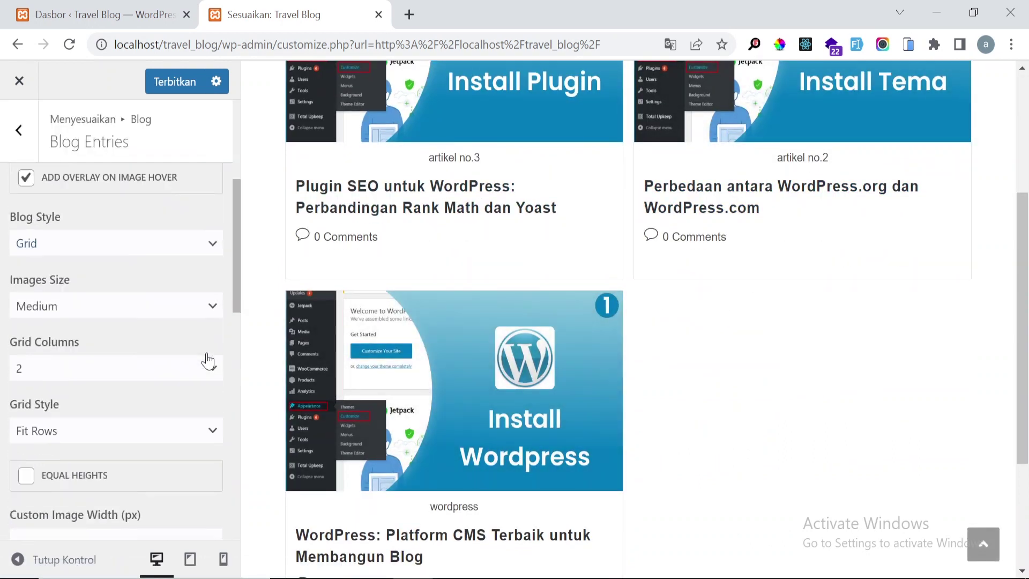
left_click(19, 131)
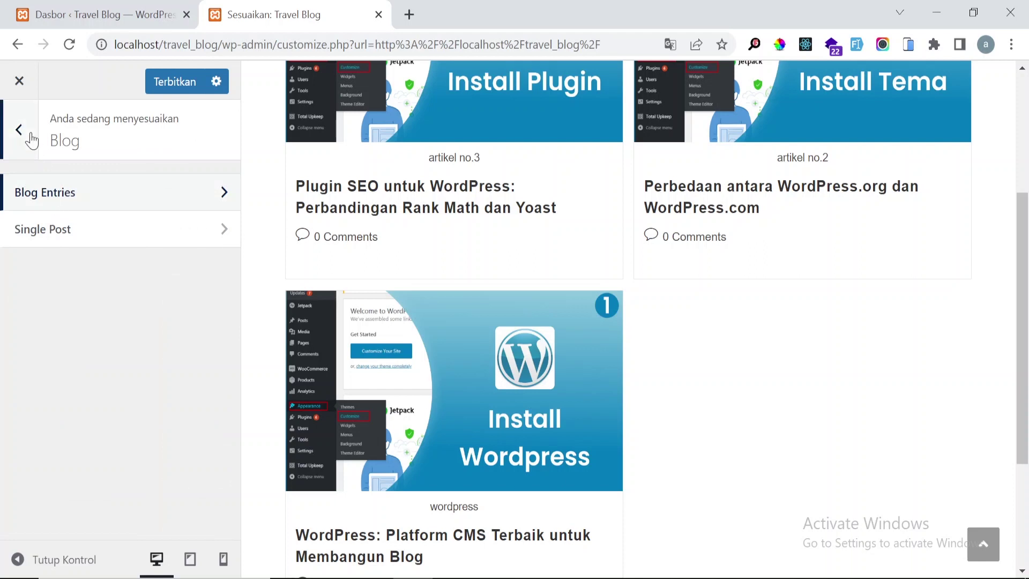
left_click(108, 229)
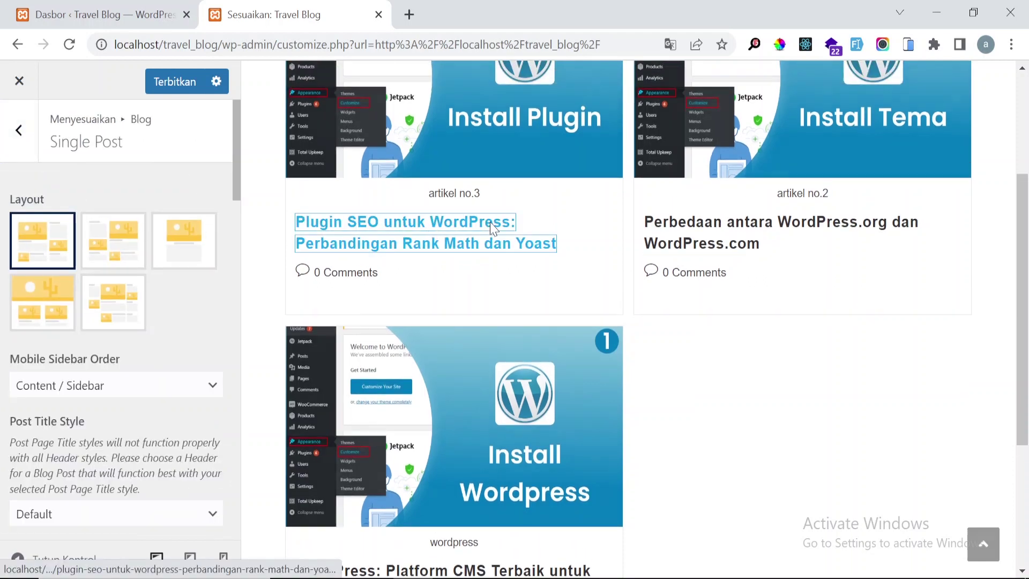
left_click(492, 227)
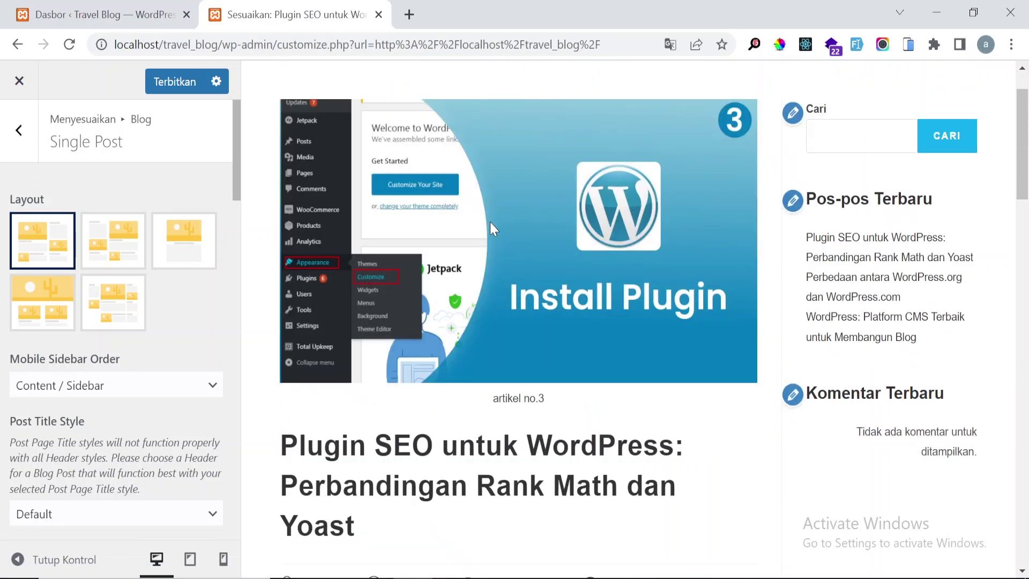
Review the single post in the preview and hide its Categories, Date and Author meta items, keeping Comments enabled.
scroll(583, 374, "down", 4)
scroll(581, 373, "down", 7)
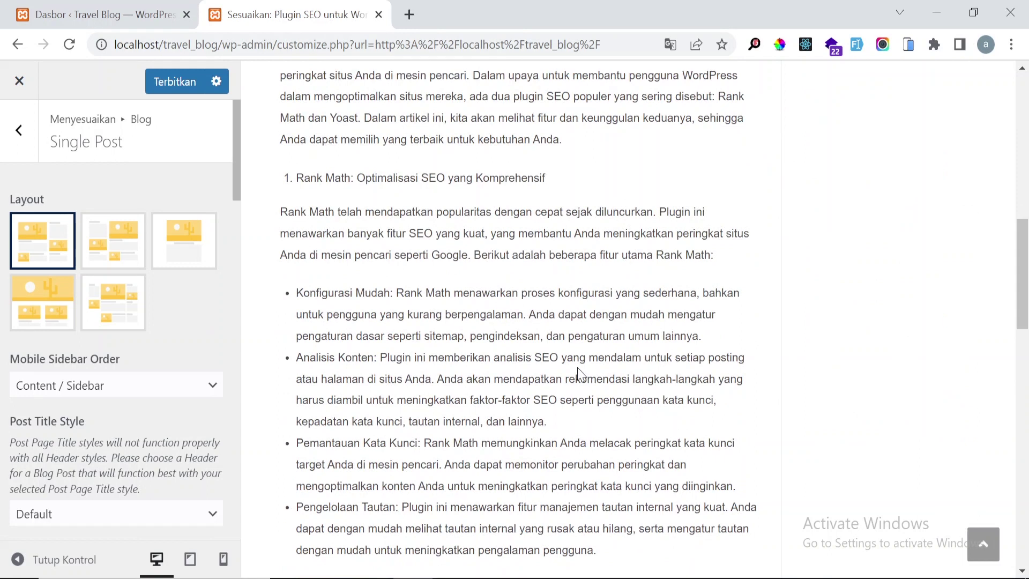
scroll(581, 374, "up", 10)
scroll(581, 374, "down", 2)
scroll(187, 369, "down", 8)
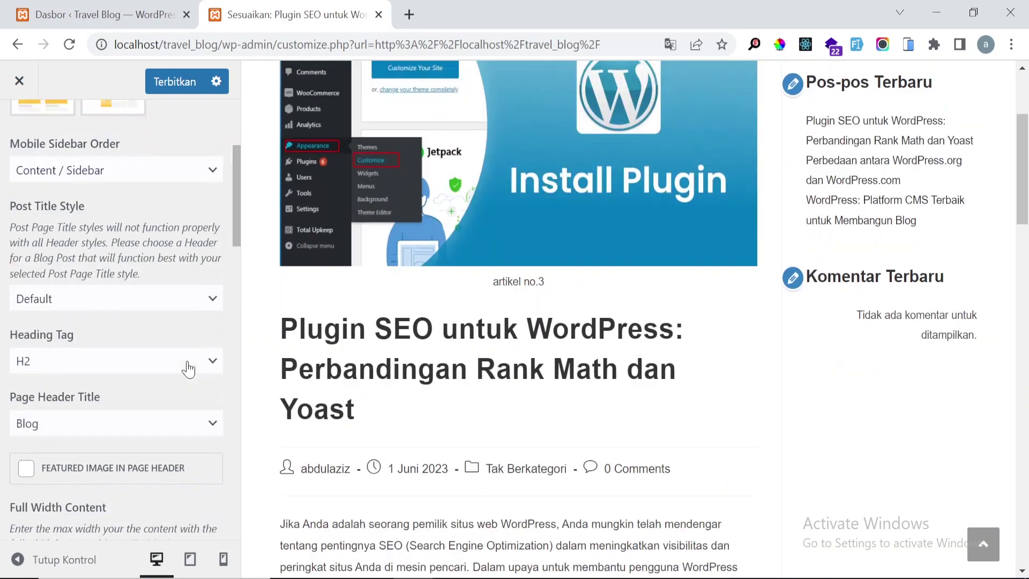
scroll(188, 369, "down", 4)
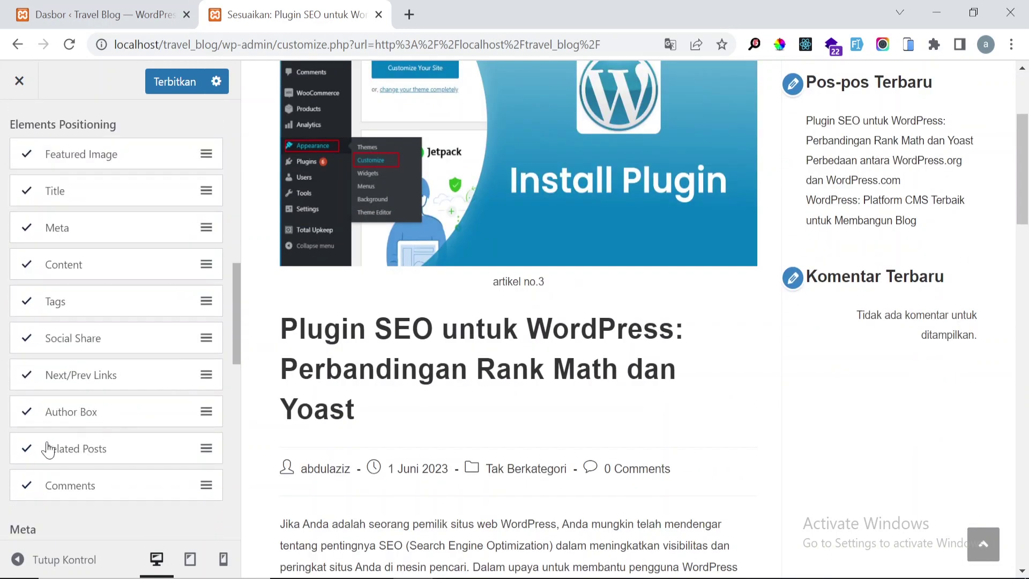
scroll(34, 444, "down", 6)
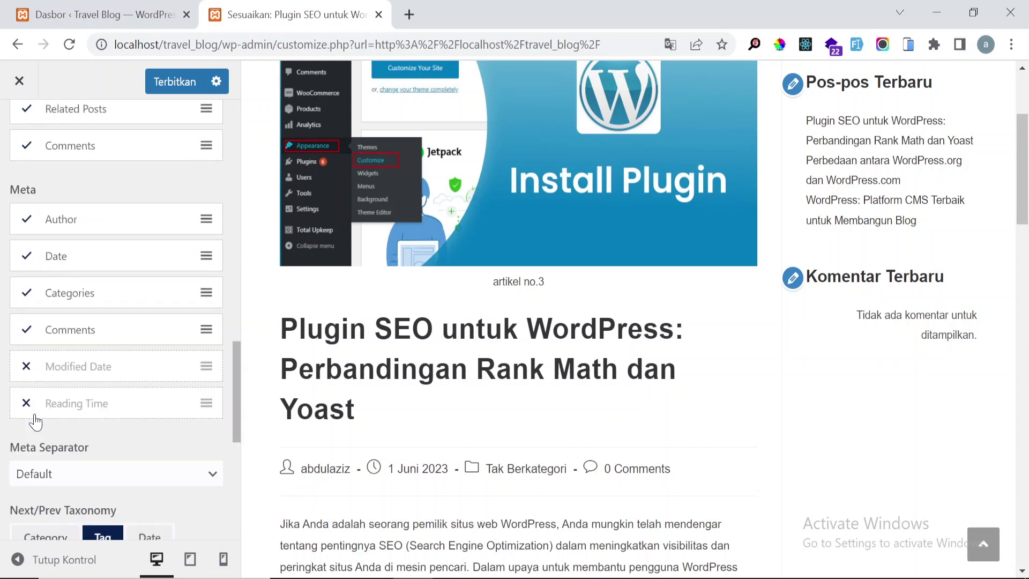
left_click(25, 294)
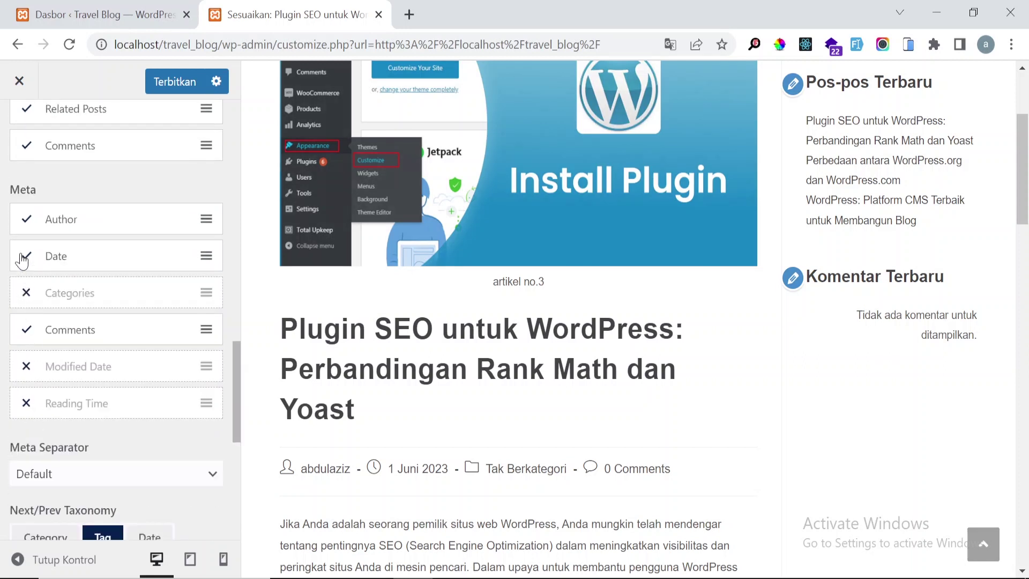
left_click(25, 257)
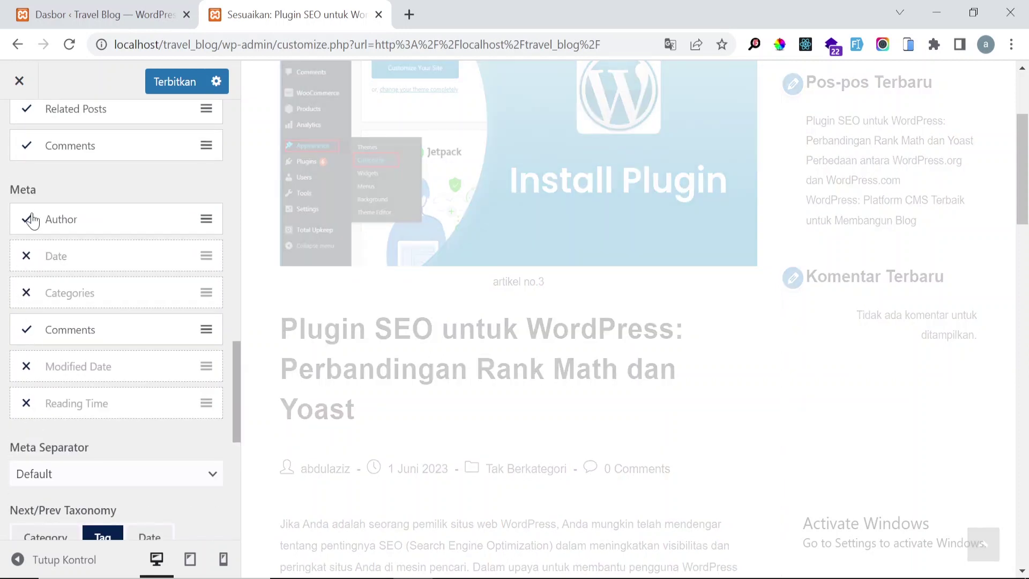
left_click(32, 220)
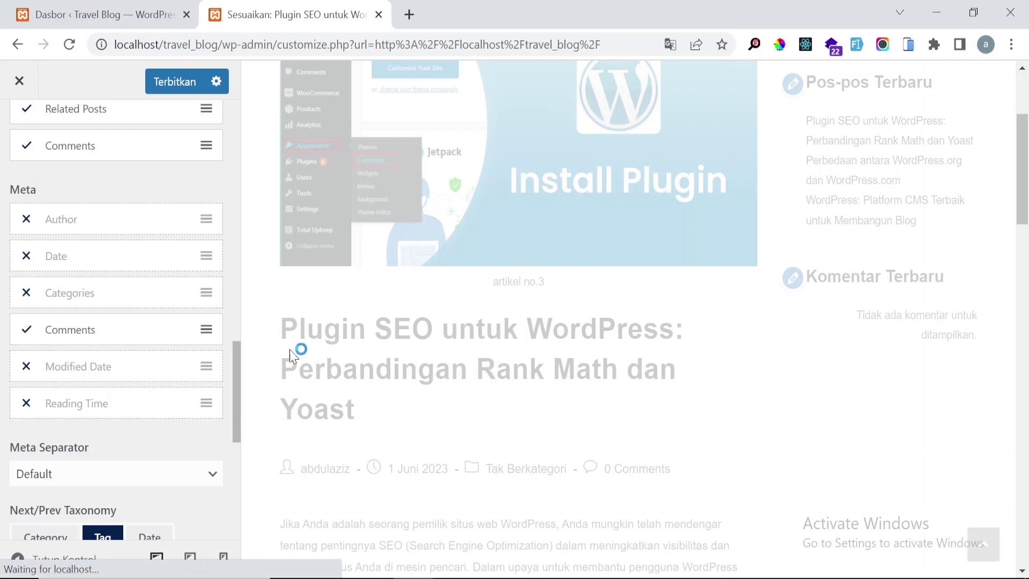
Check the single post in the preview down to its comment form and publish the changes.
scroll(378, 408, "down", 1)
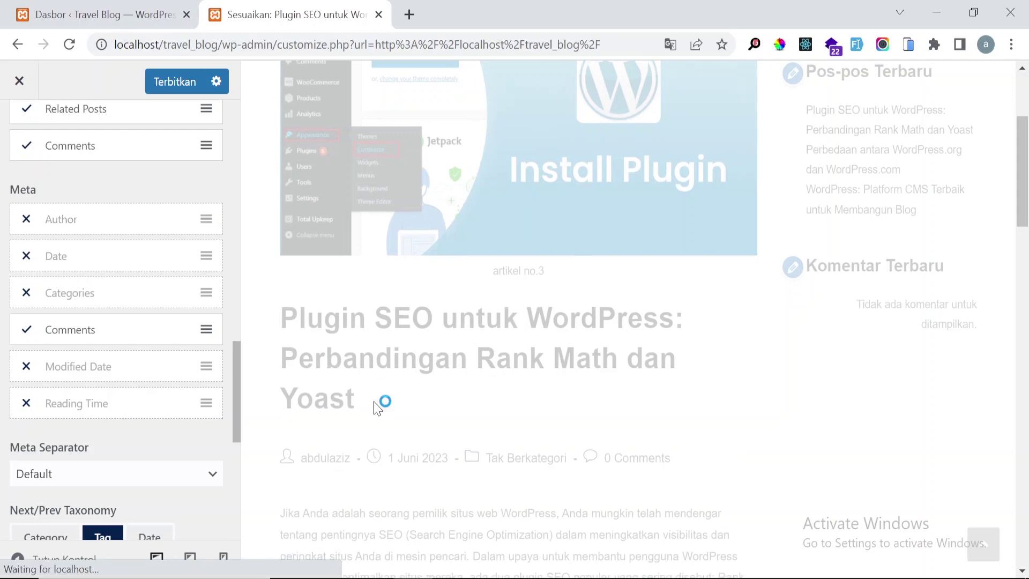
scroll(378, 408, "down", 15)
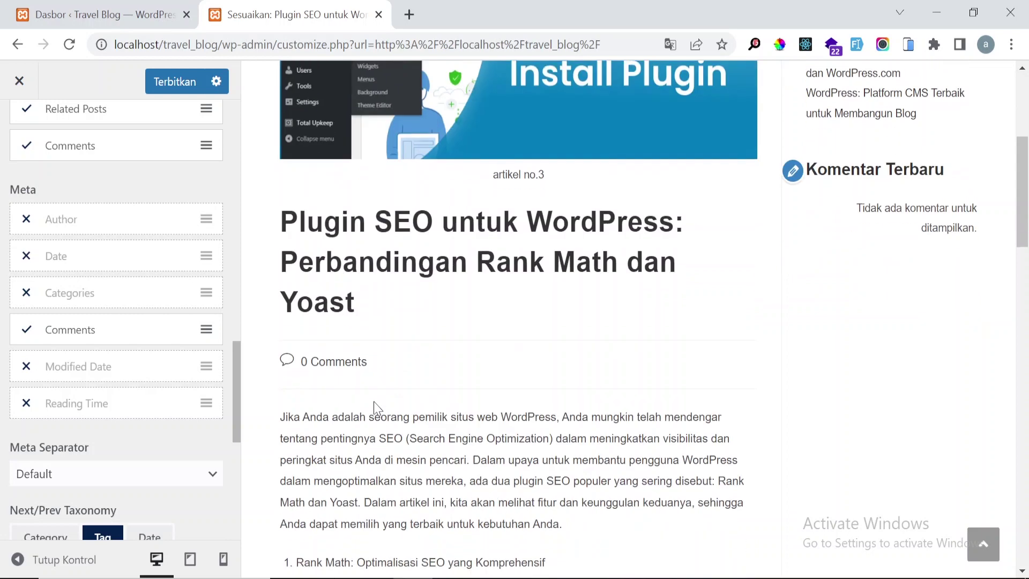
scroll(375, 402, "down", 5)
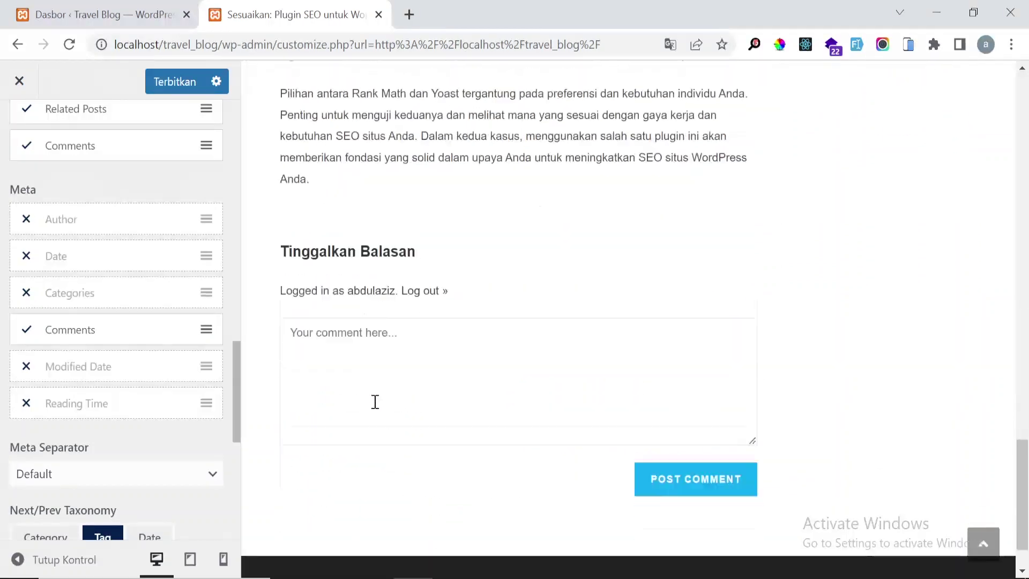
scroll(375, 403, "up", 20)
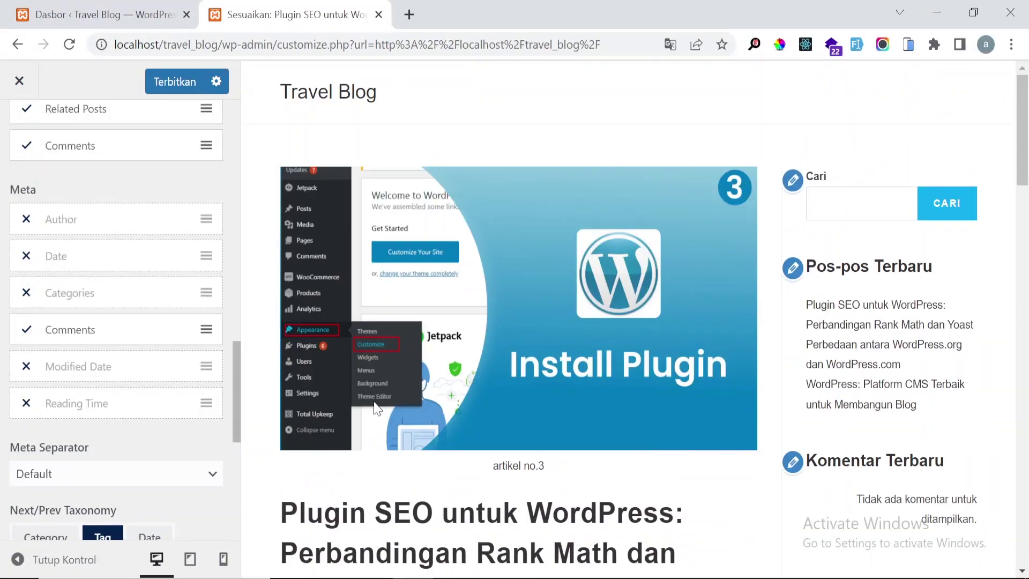
left_click(195, 89)
scroll(149, 160, "up", 6)
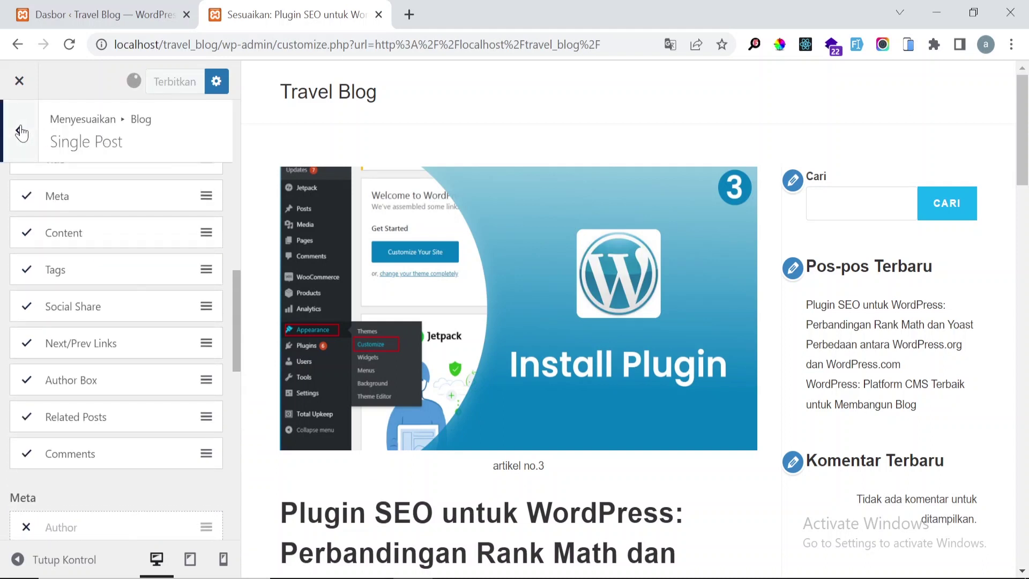
Leave the Blog settings, open Footer Widgets and disable the footer widgets.
left_click(21, 130)
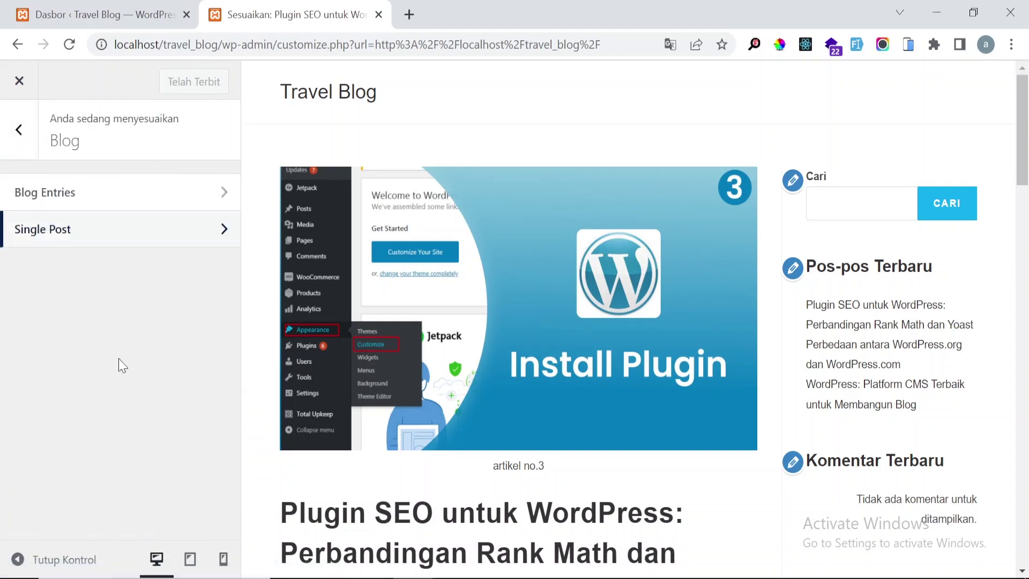
left_click(21, 130)
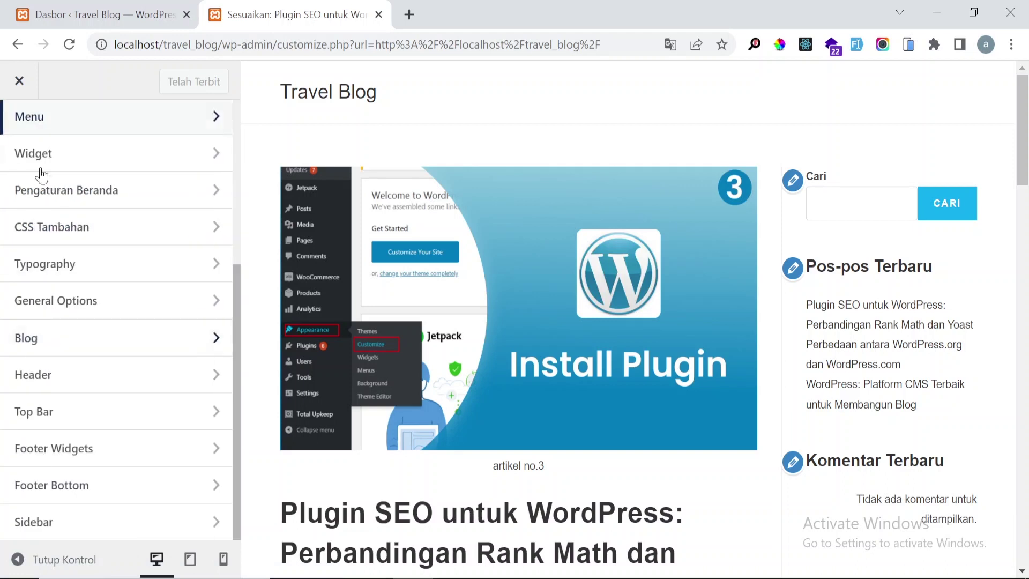
left_click(134, 453)
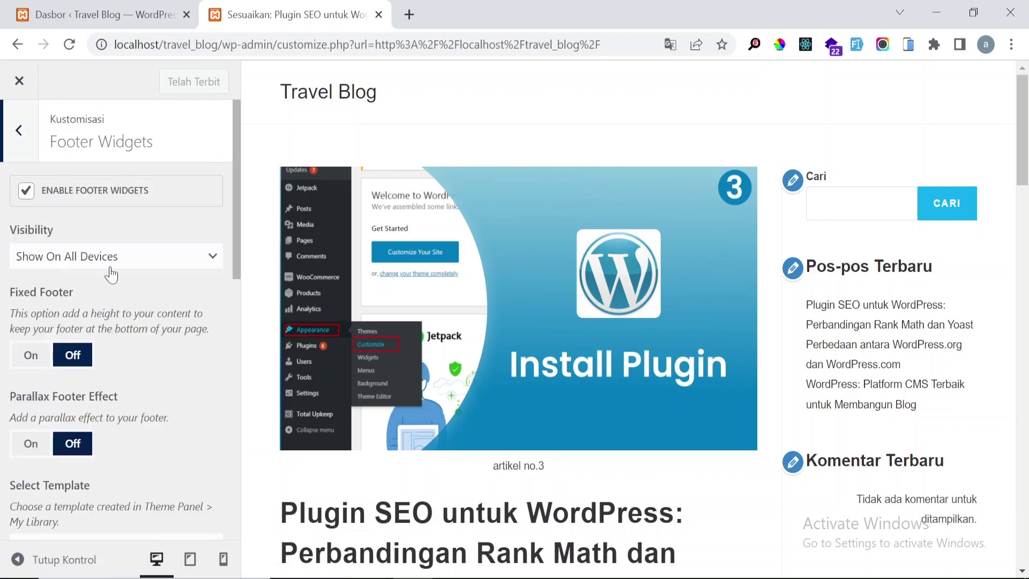
scroll(384, 307, "down", 20)
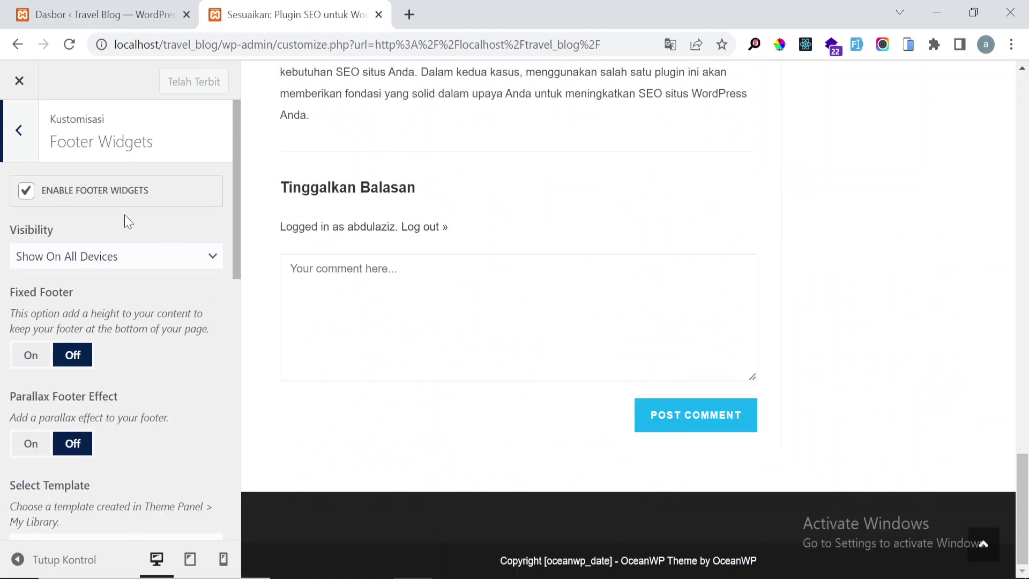
left_click(26, 191)
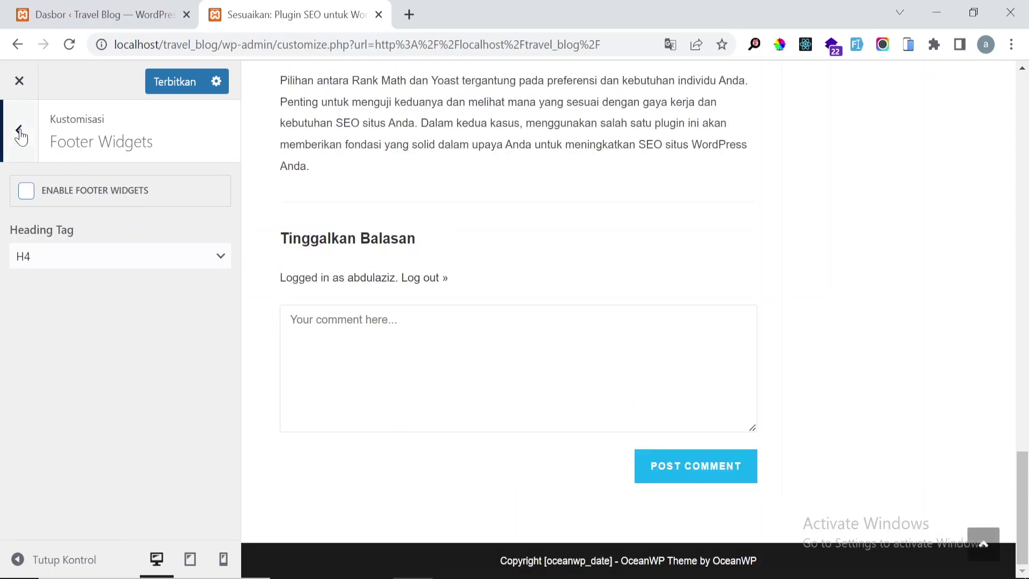
Open the Footer Bottom settings and change the copyright text to "Copyright Travel Blog".
left_click(19, 130)
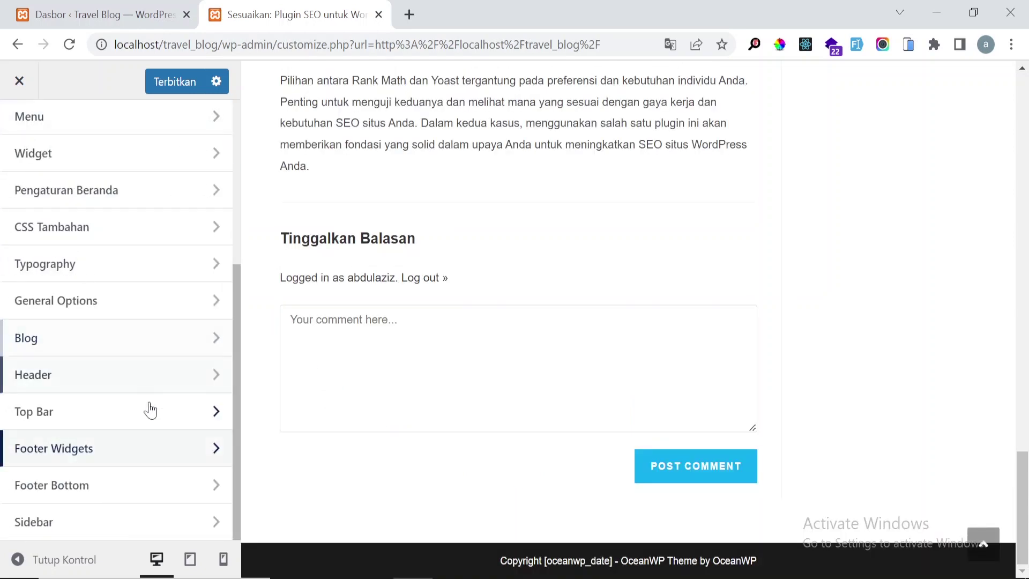
left_click(183, 492)
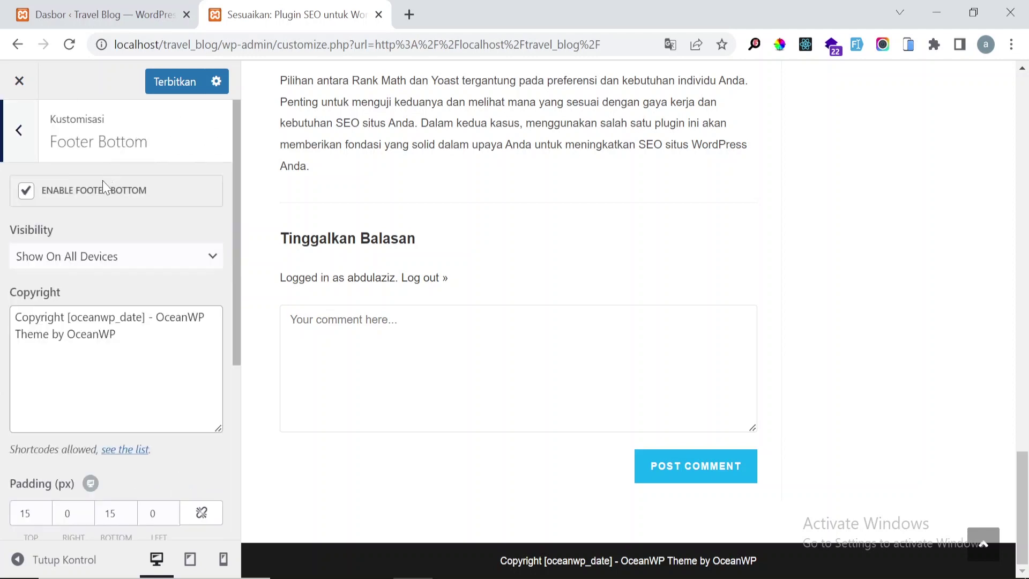
left_click_drag(164, 345, 76, 316)
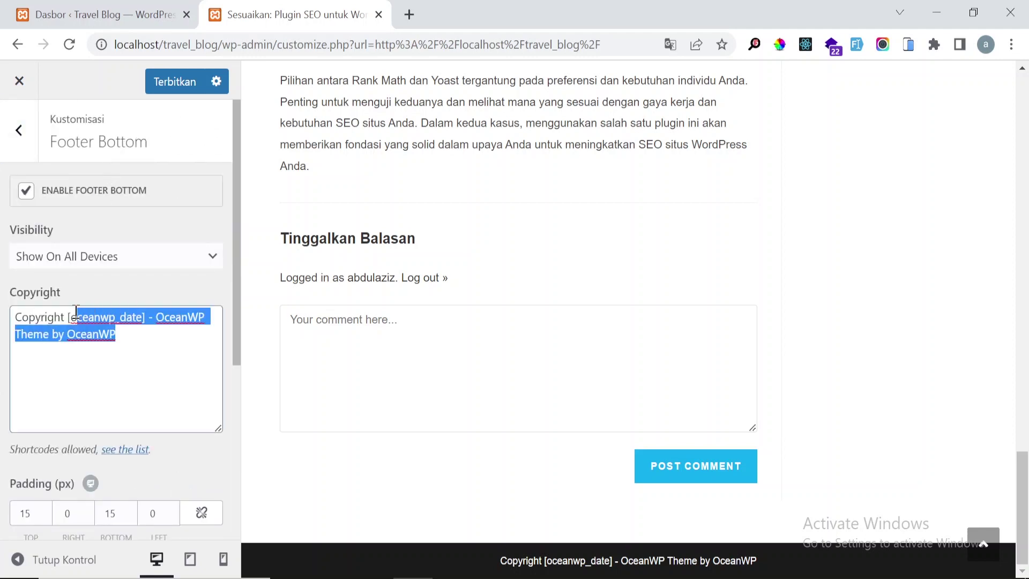
key("BackSpace")
key("BackSpace")
type("Your")
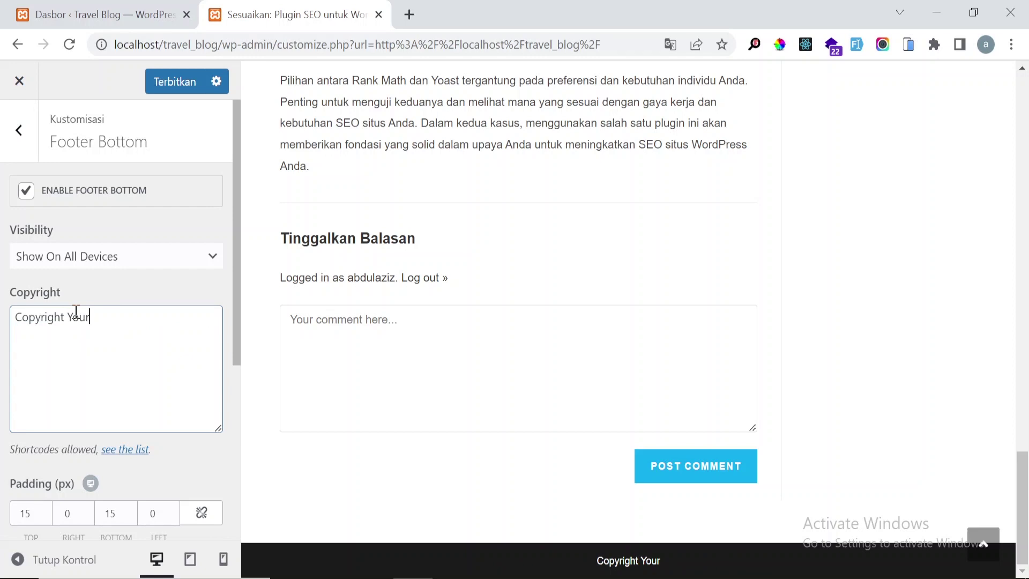
key("BackSpace")
key("BackSpace")
key("BackSpace")
key("BackSpace")
type("B")
key("BackSpace")
type("Travels")
key("BackSpace")
type("Blog")
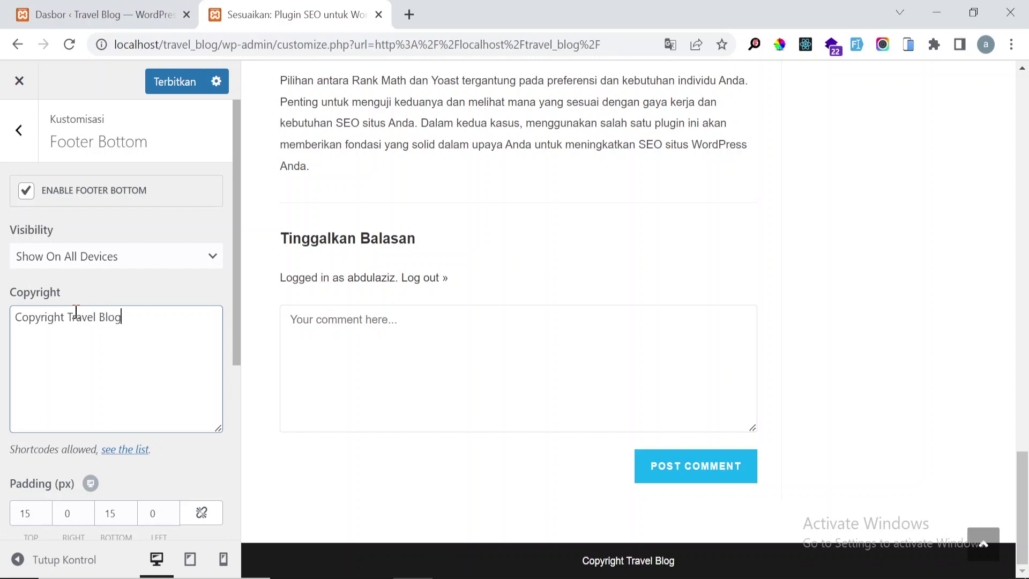
Publish the footer changes and check the single post and its sidebar in the preview.
left_click(173, 81)
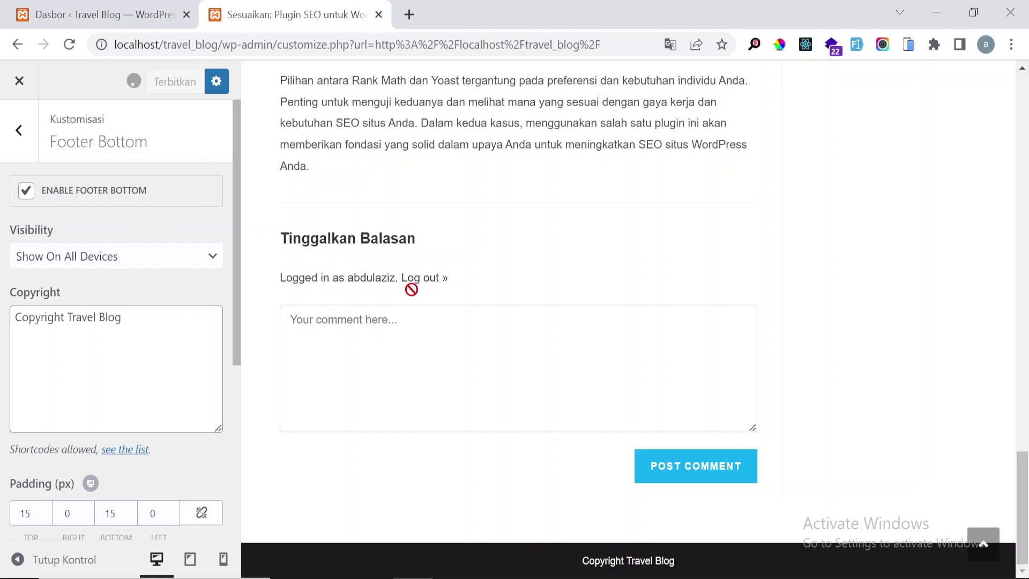
scroll(410, 290, "up", 10)
scroll(412, 295, "up", 8)
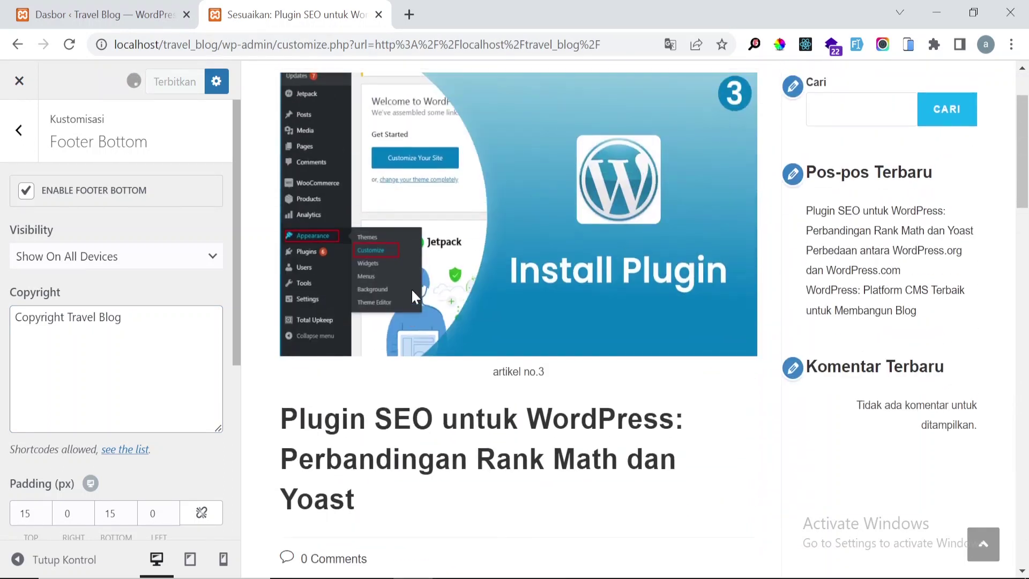
scroll(412, 290, "up", 3)
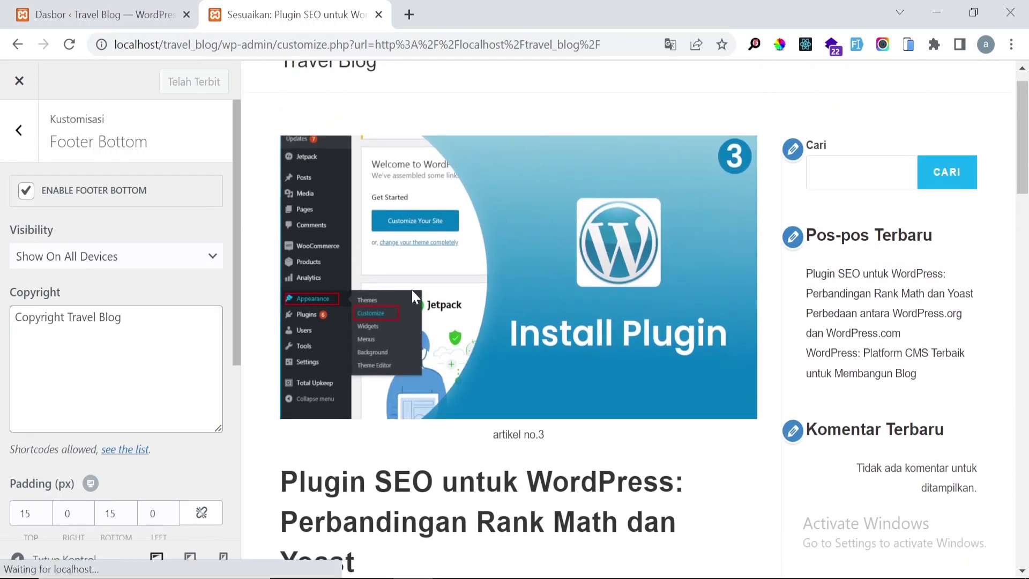
scroll(610, 362, "down", 1)
scroll(612, 366, "down", 2)
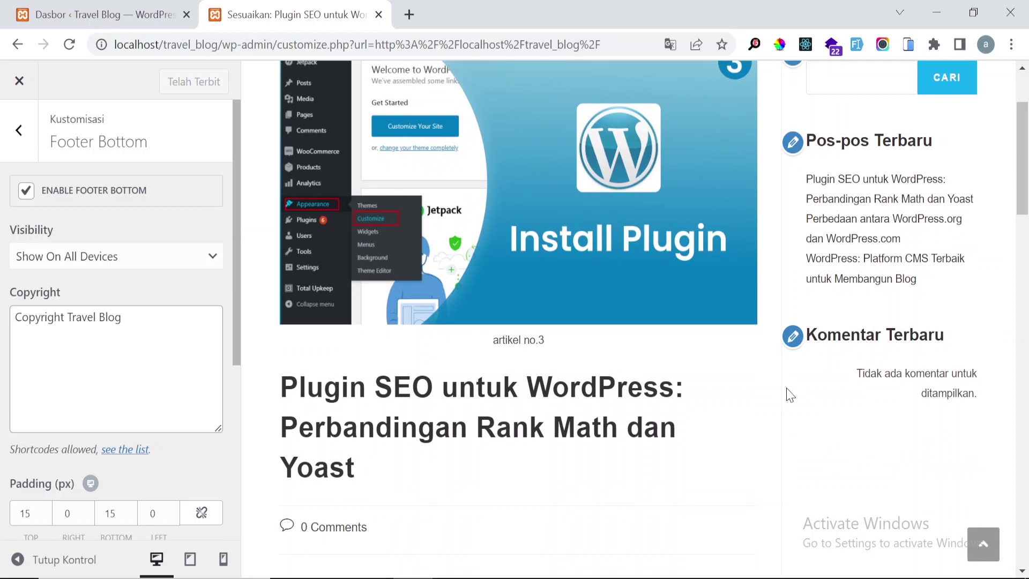
Switch to the WordPress dashboard and open the Widget page of the theme's appearance settings.
left_click(167, 7)
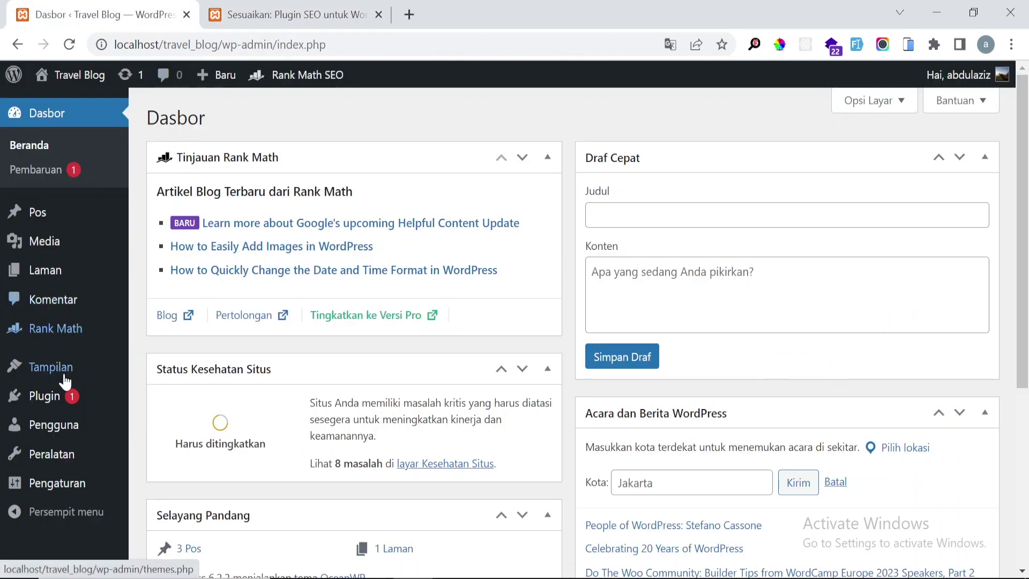
mouse_move(30, 370)
left_click(155, 418)
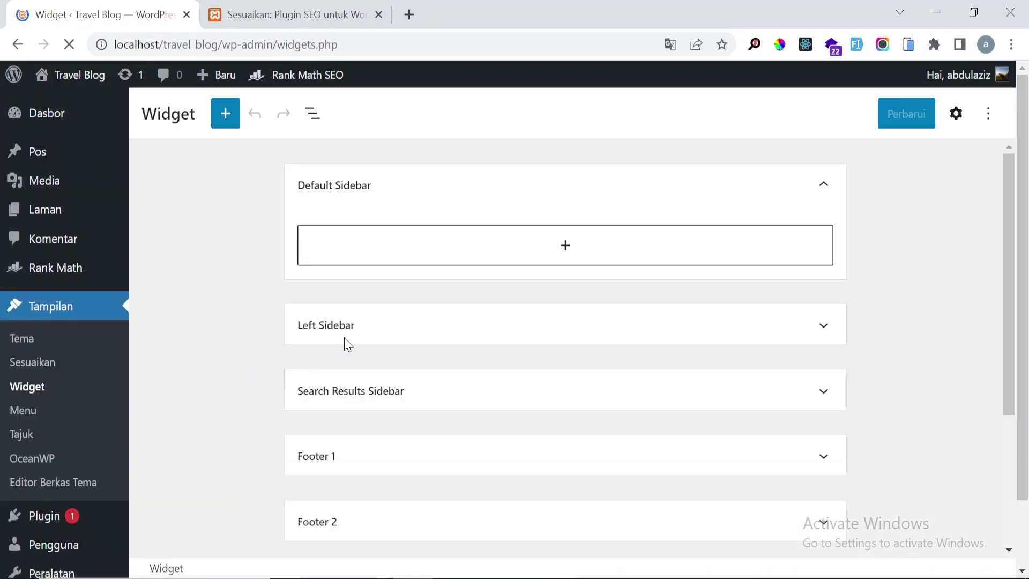
Add a Daftar Kategori block at the end of the Default Sidebar, below Komentar Terbaru.
scroll(344, 342, "down", 3)
scroll(344, 342, "down", 5)
left_click(510, 230)
left_click(510, 230)
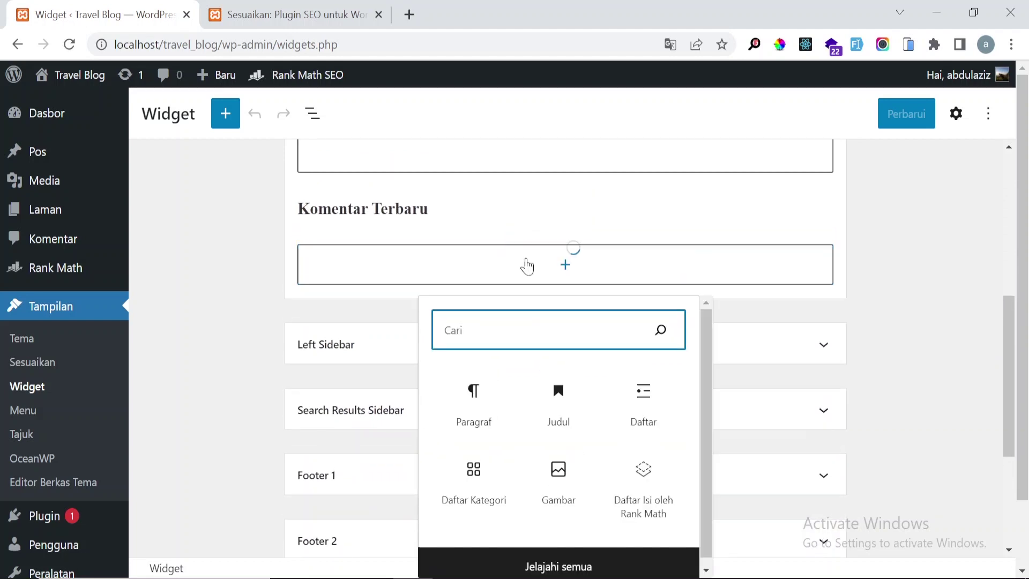
left_click(480, 517)
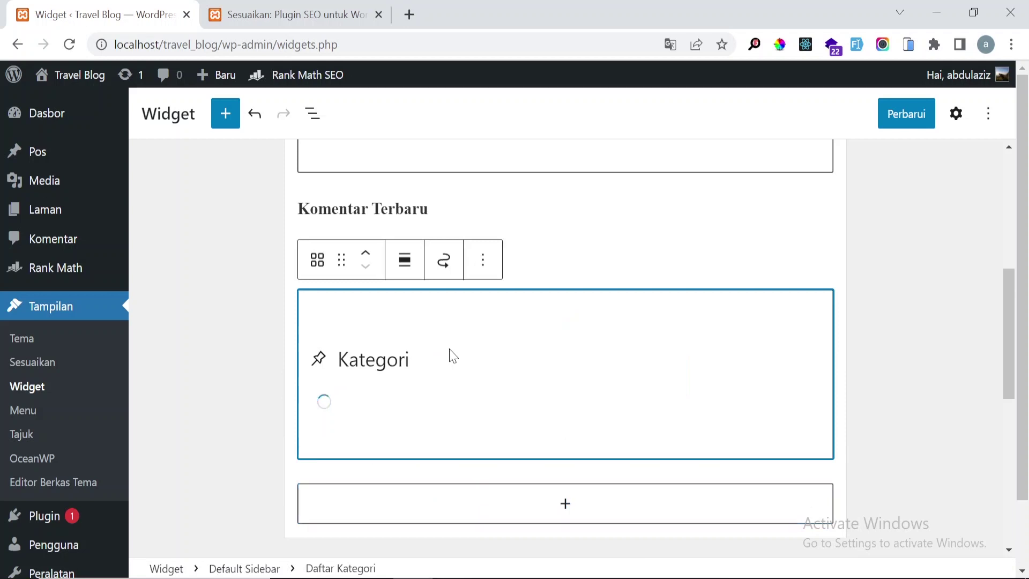
scroll(429, 327, "down", 2)
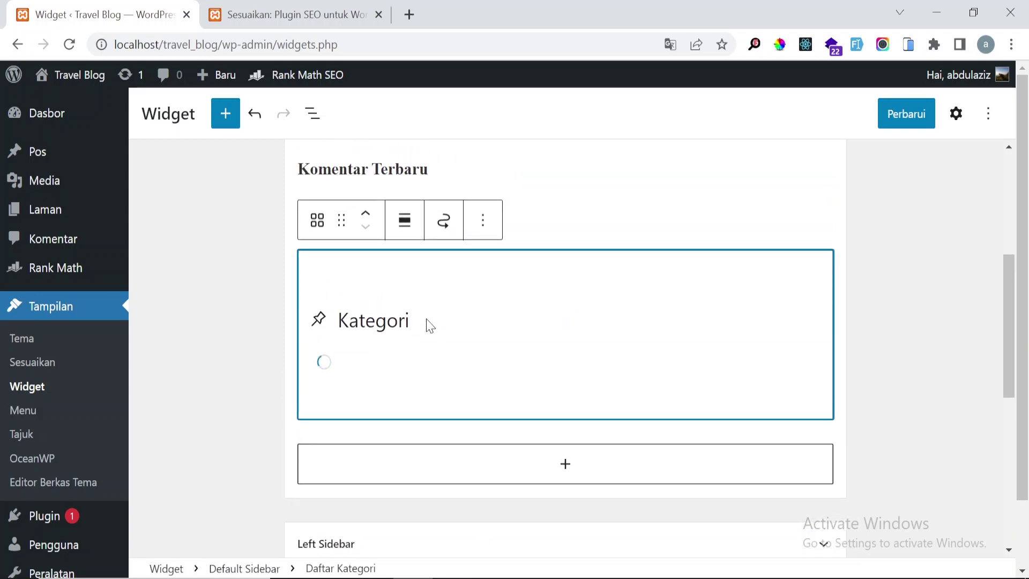
Replace the recent comments block under Komentar Terbaru with the category list and change that heading to "Kategori".
left_click(667, 213)
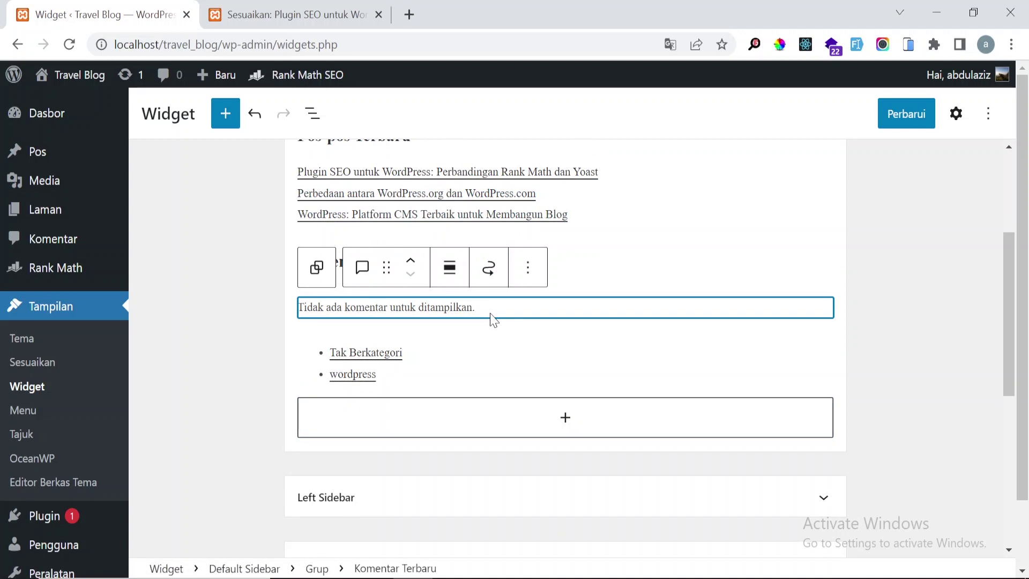
key("Delete")
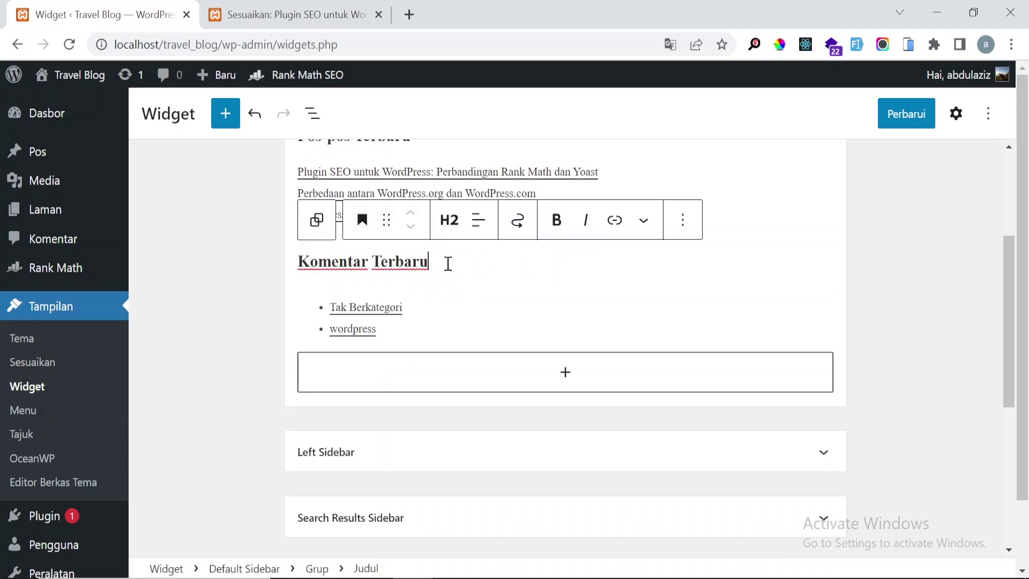
key("BackSpace")
key("BackSpace")
key("BackSpace")
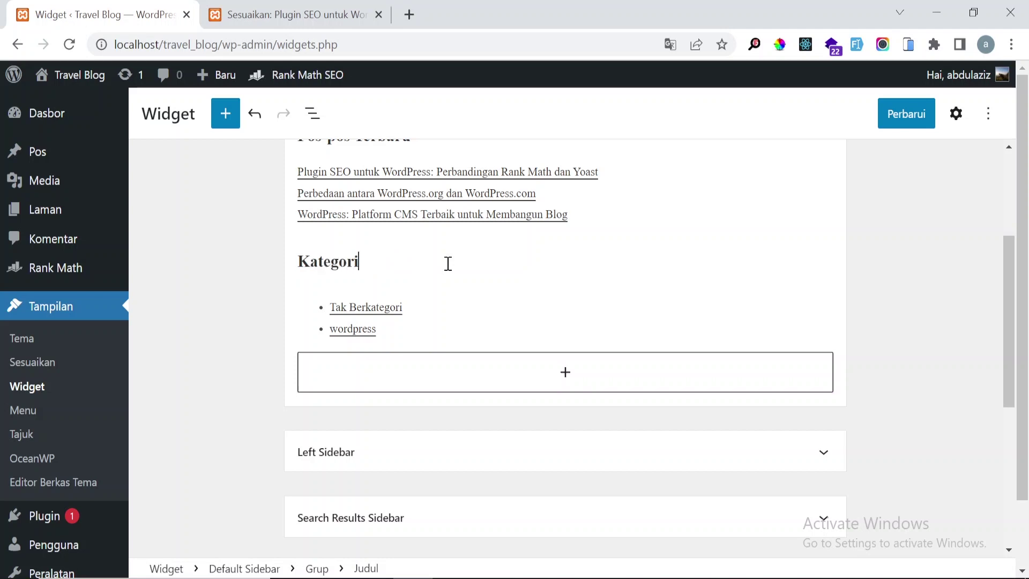
key("Down")
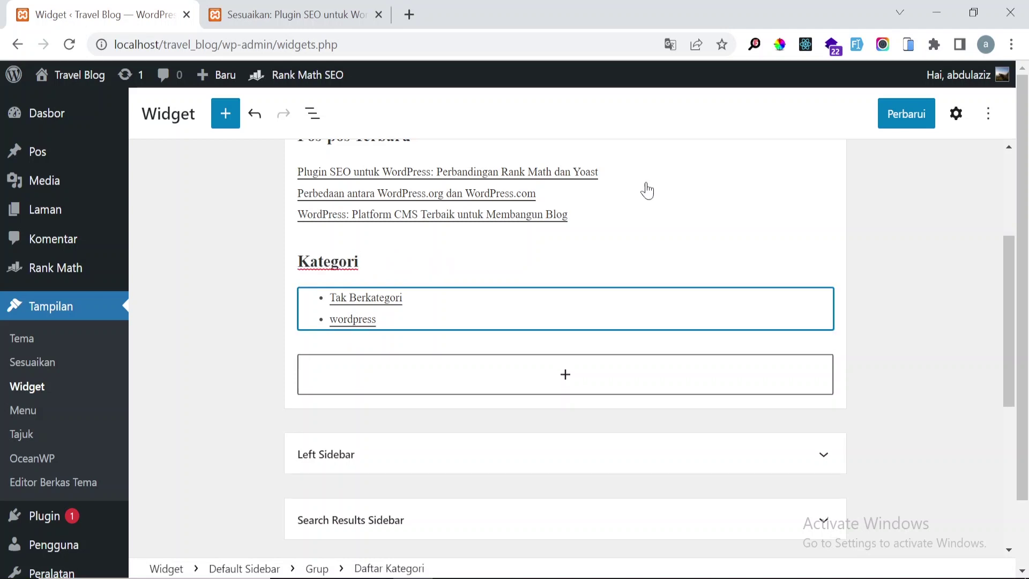
Save the widget changes, then switch to the theme customizer and reload it.
left_click(892, 121)
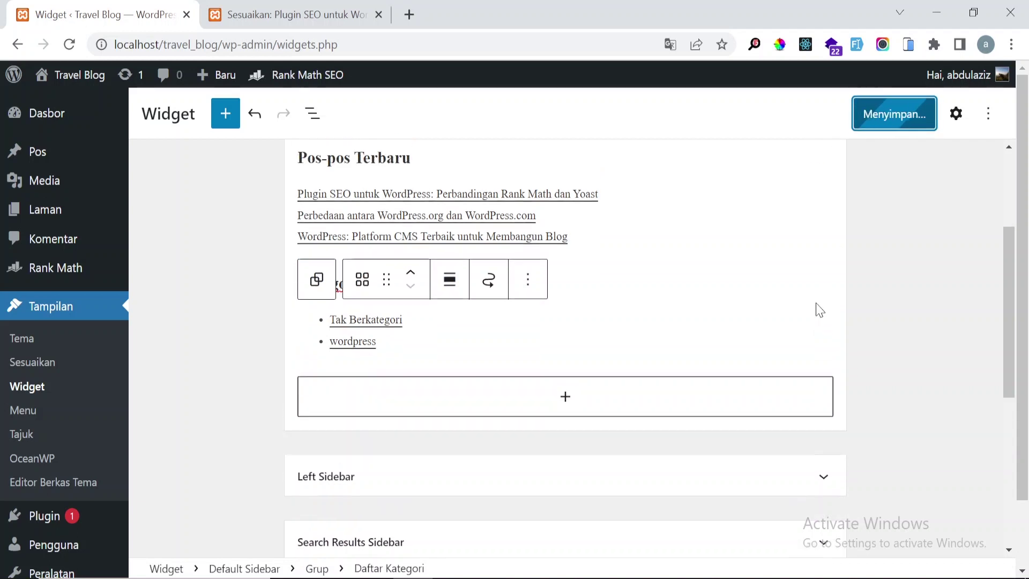
scroll(819, 310, "up", 1)
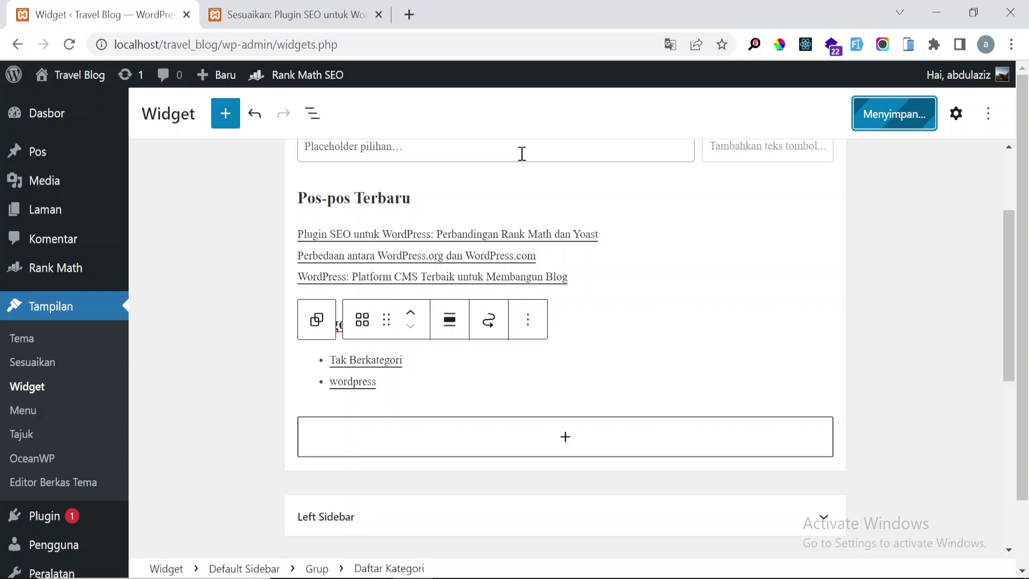
left_click(308, 4)
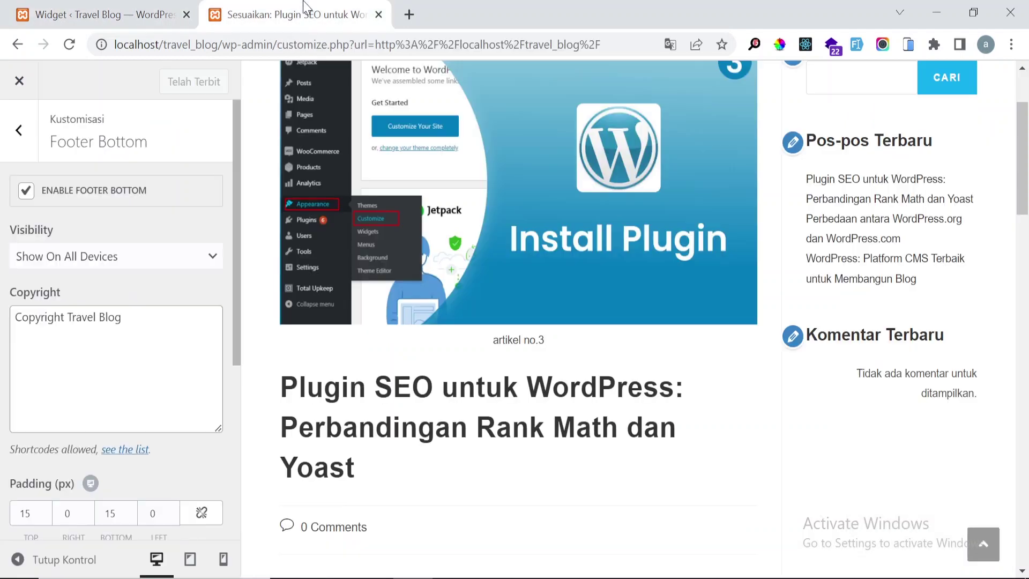
scroll(708, 205, "up", 3)
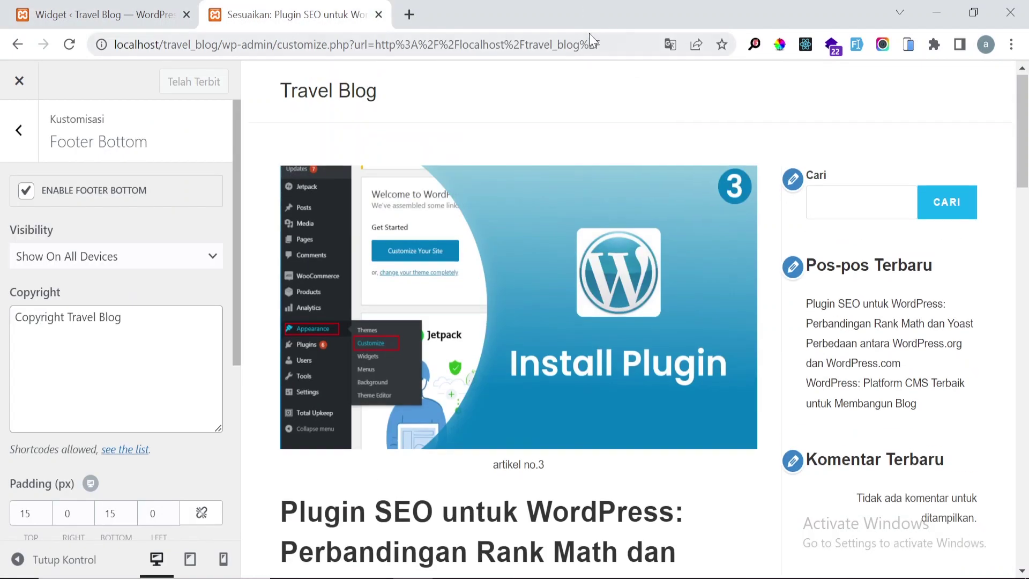
left_click(589, 34)
key("Return")
Check the post's sidebar in the preview and open the wordpress category from its Kategori list to view that category's posts.
scroll(790, 384, "down", 3)
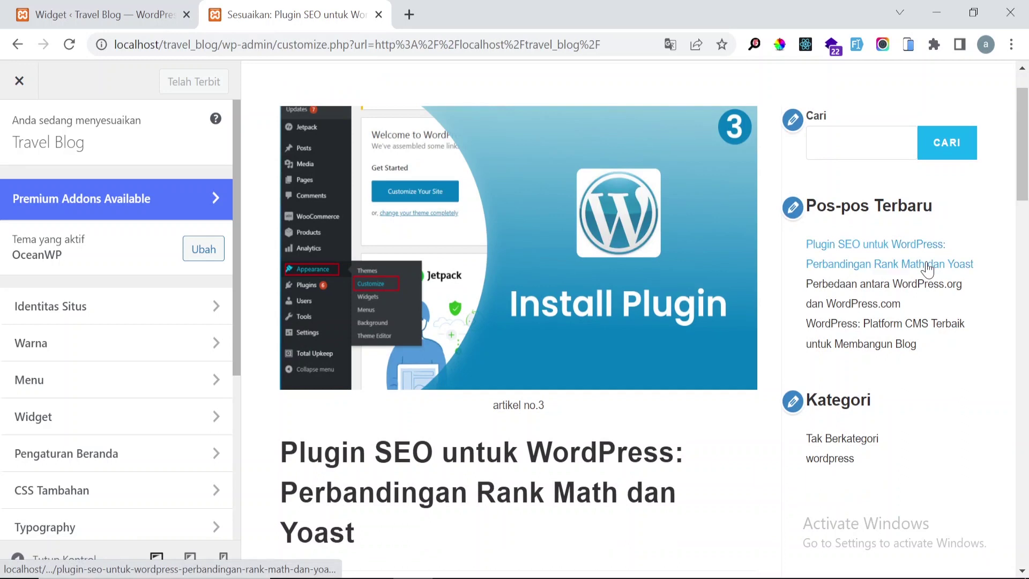
scroll(928, 270, "down", 6)
scroll(882, 225, "up", 5)
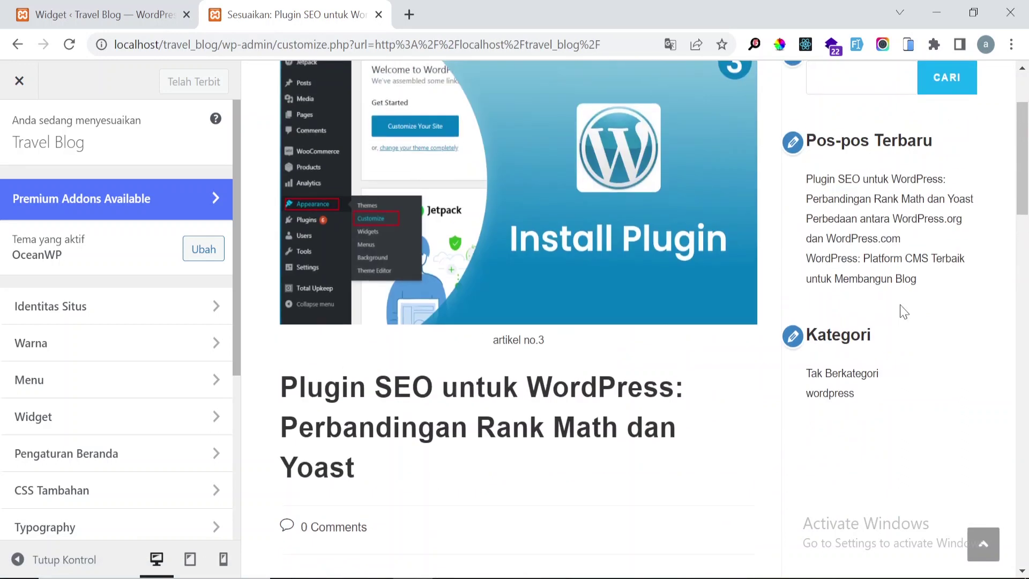
left_click(849, 394)
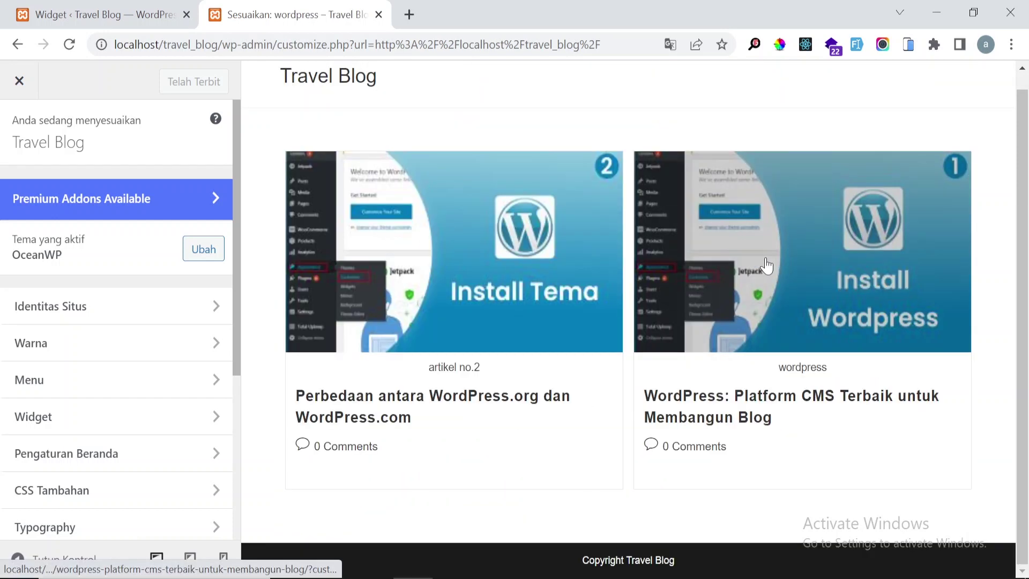
scroll(766, 266, "up", 1)
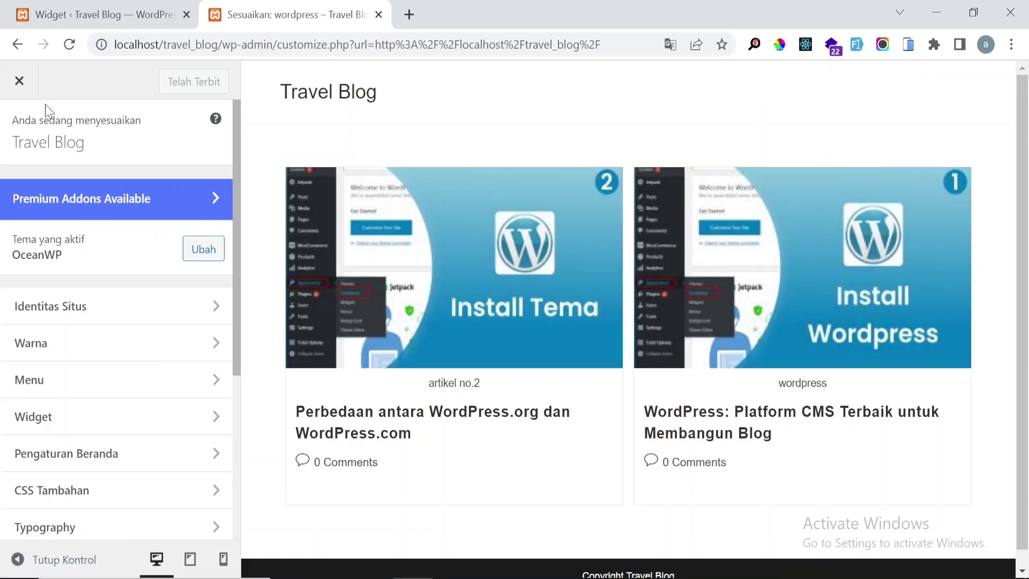
Return to the Widget page and open the live Travel Blog site in a new browser tab.
left_click(102, 14)
mouse_move(74, 85)
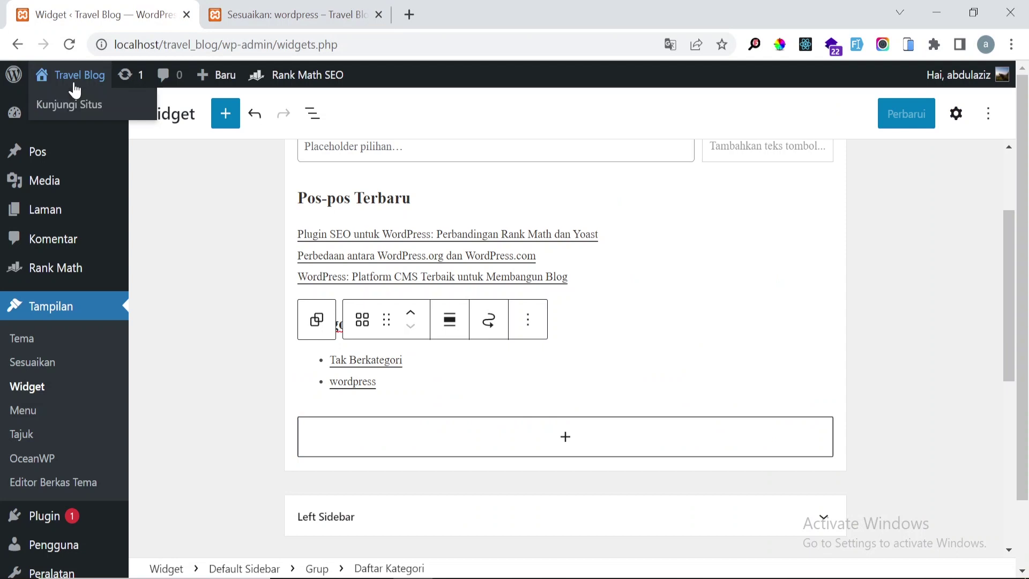
right_click(78, 110)
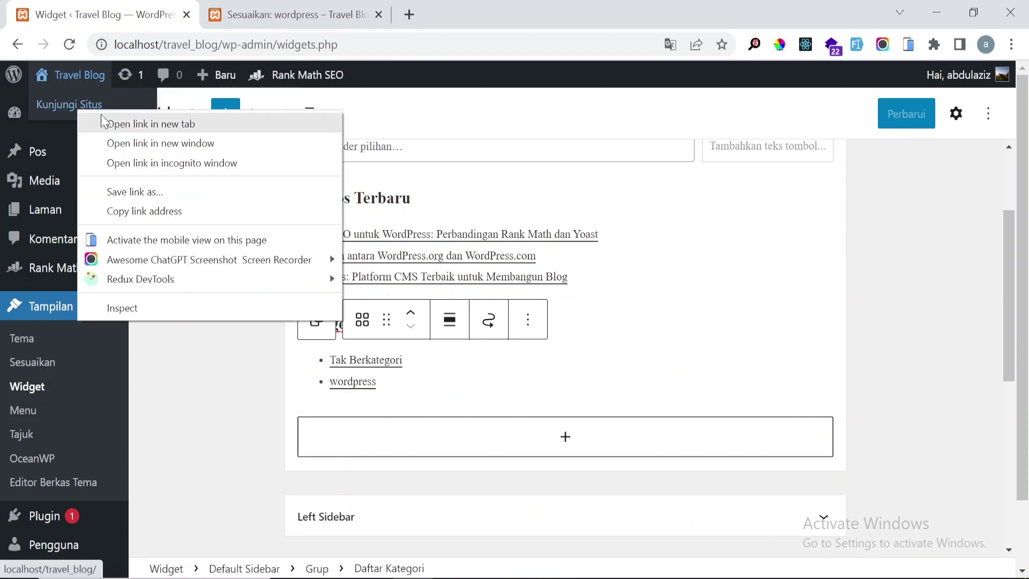
left_click(101, 114)
left_click(464, 9)
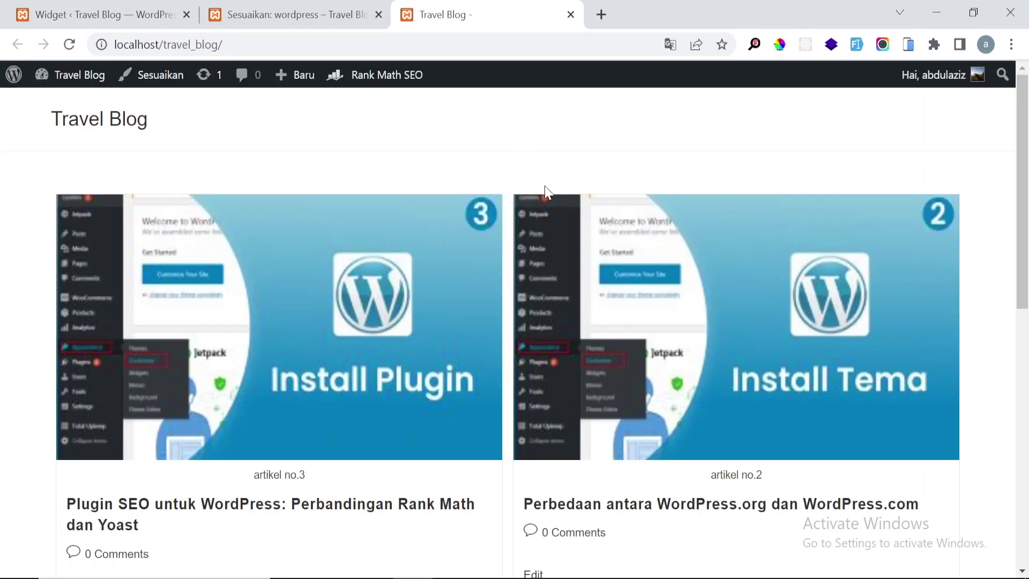
Review the blog grid and the footer on the live Travel Blog homepage.
scroll(544, 191, "down", 4)
scroll(545, 193, "down", 6)
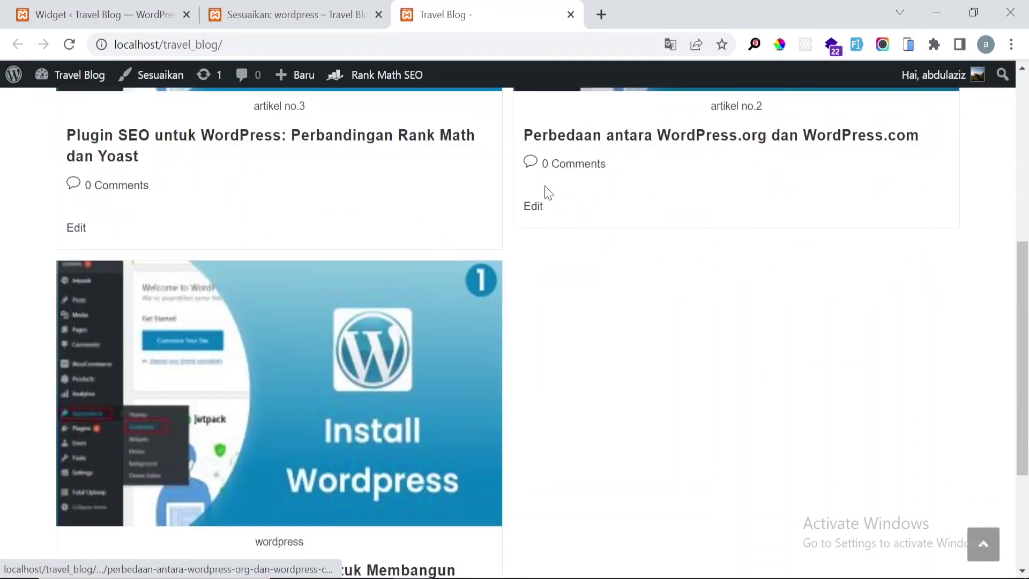
scroll(547, 192, "up", 2)
scroll(547, 192, "down", 2)
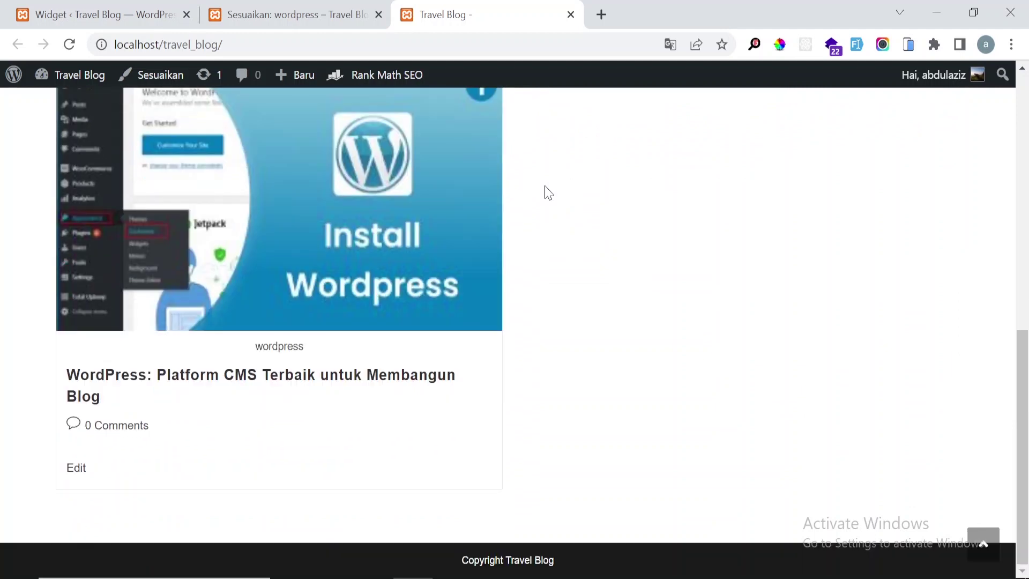
scroll(547, 192, "up", 11)
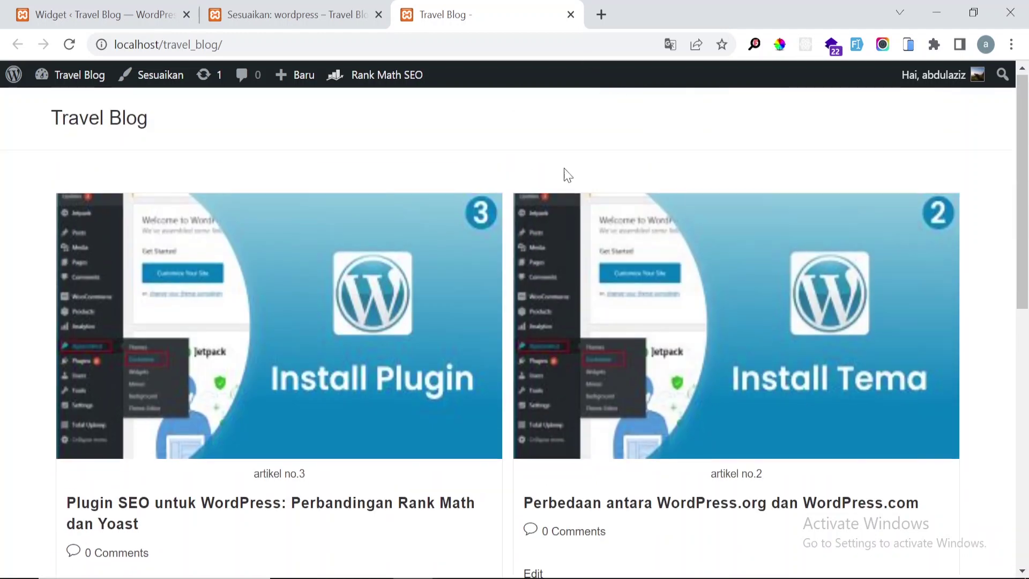